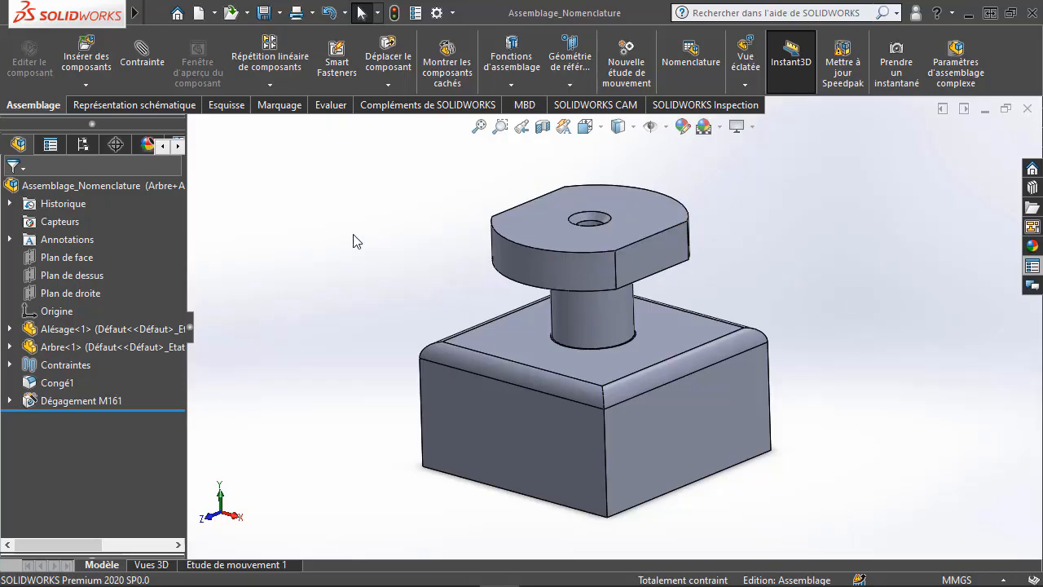
- Set up a parts-only bill of materials with the bom-standard template for the Arbre+Alésage+D50 configuration
{"action": "left_click", "coordinate": [685, 65]}
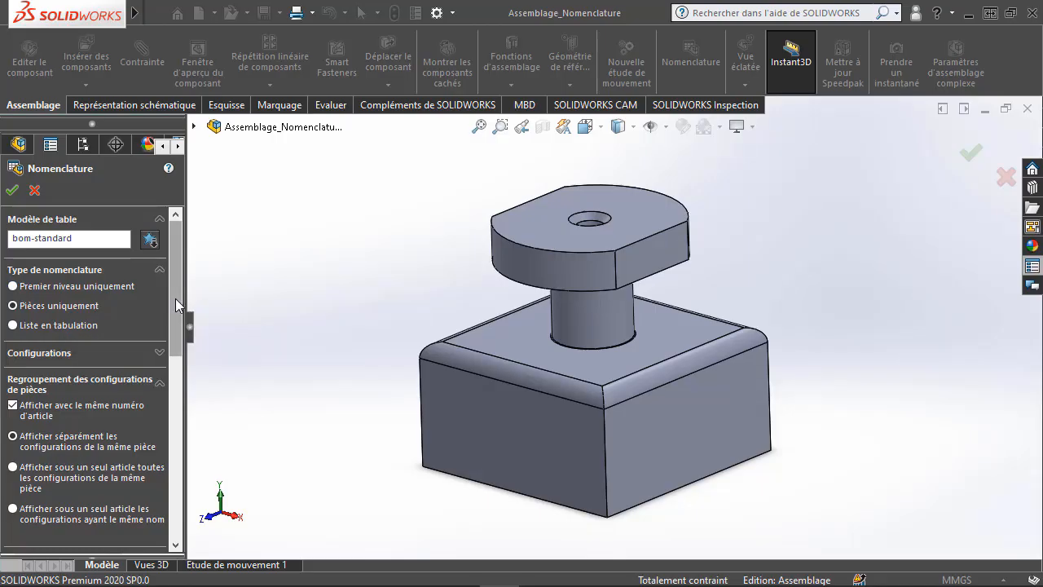
{"action": "left_click_drag", "start_coordinate": [177, 298], "coordinate": [172, 327]}
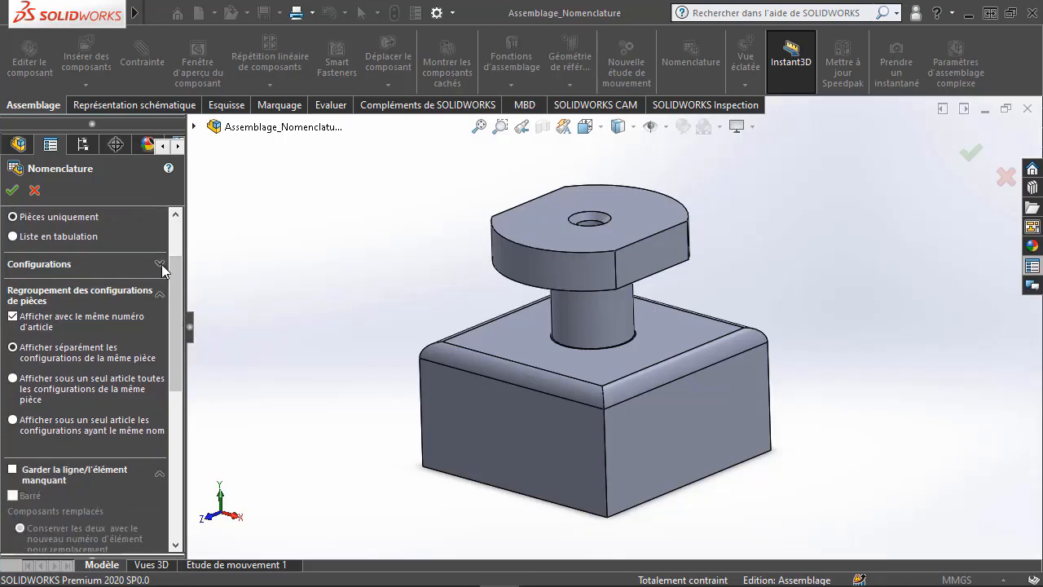
{"action": "left_click", "coordinate": [160, 264]}
{"action": "left_click", "coordinate": [147, 284]}
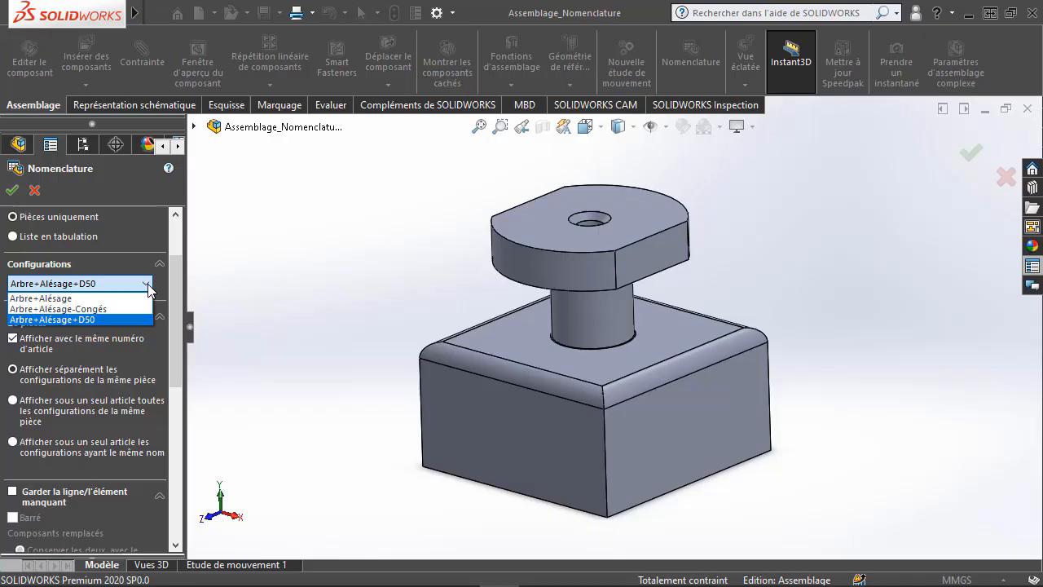
{"action": "left_click", "coordinate": [73, 298]}
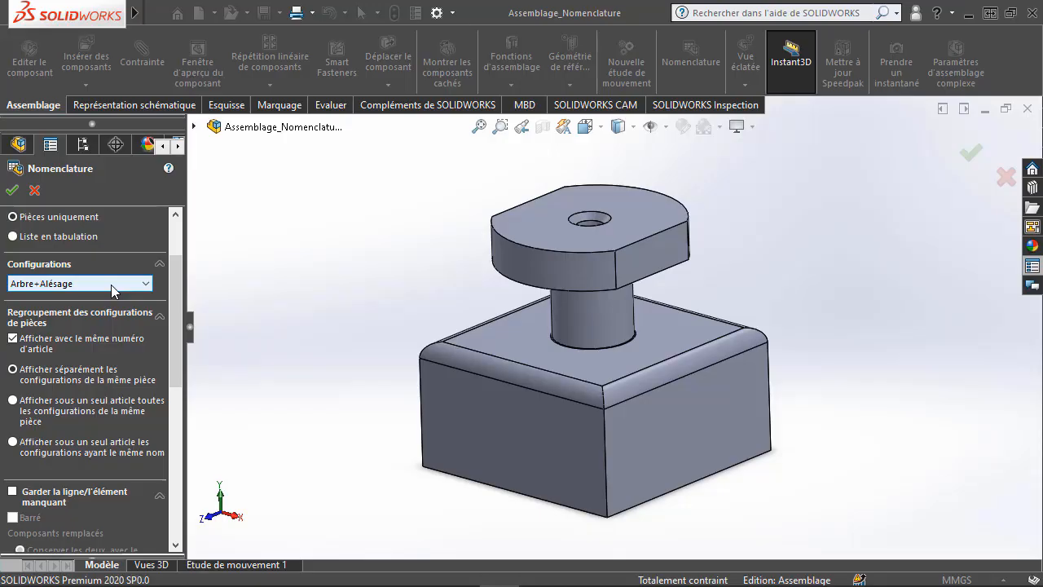
{"action": "left_click", "coordinate": [111, 284]}
{"action": "left_click", "coordinate": [90, 319]}
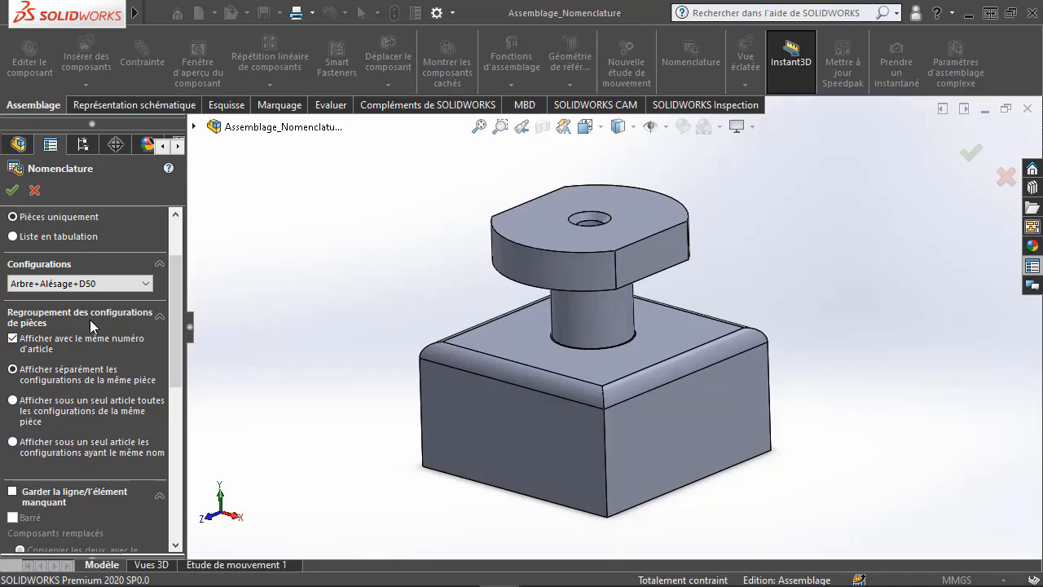
{"action": "scroll", "coordinate": [87, 318], "scroll_direction": "down", "scroll_amount": 2}
{"action": "scroll", "coordinate": [25, 280], "scroll_direction": "up", "scroll_amount": 4}
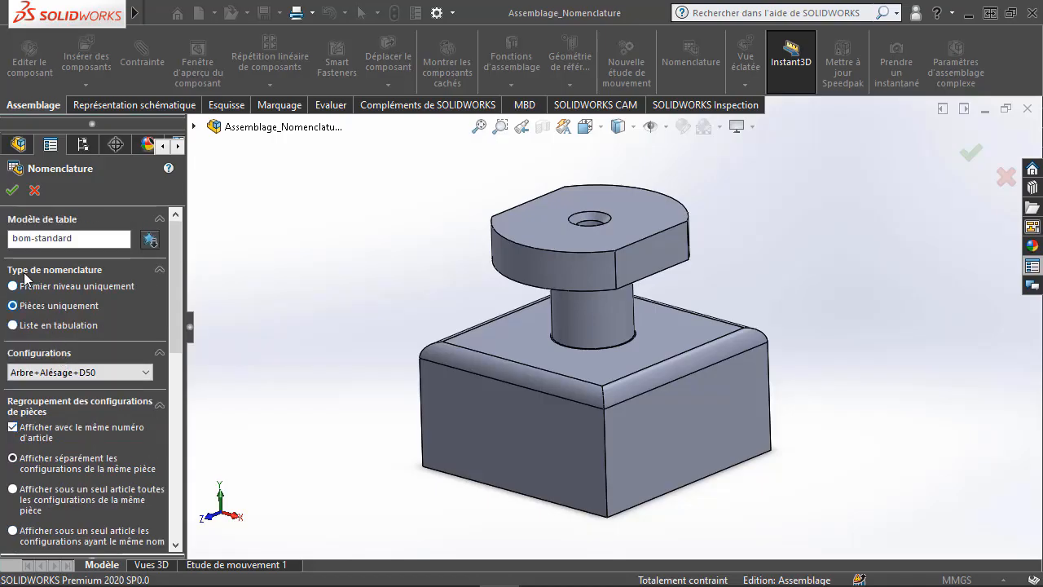
- Create the bill of materials in the existing annotation view Objets non affectés and place the table beside the shaft
{"action": "left_click", "coordinate": [12, 189]}
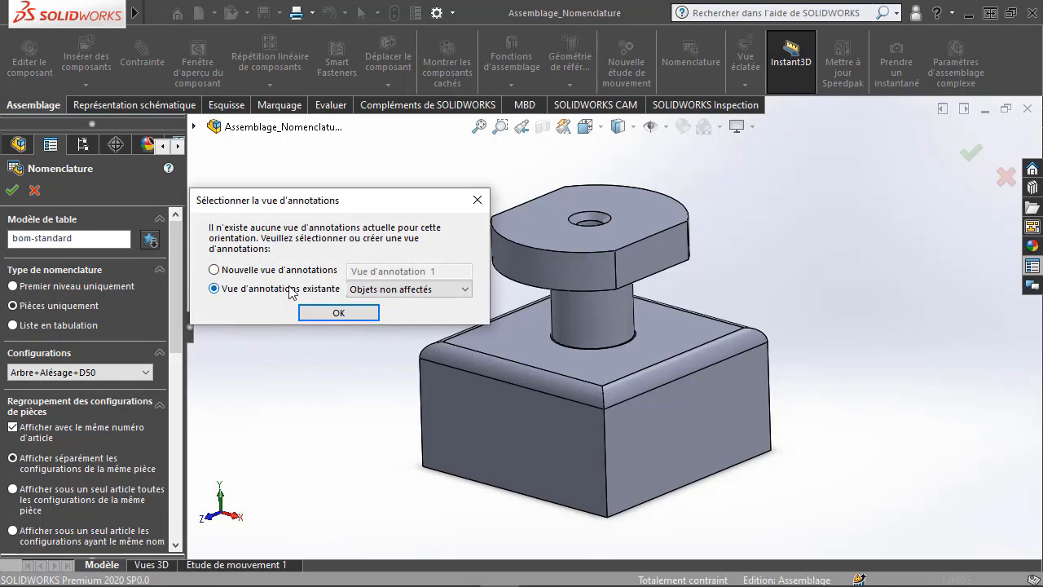
{"action": "left_click", "coordinate": [339, 314]}
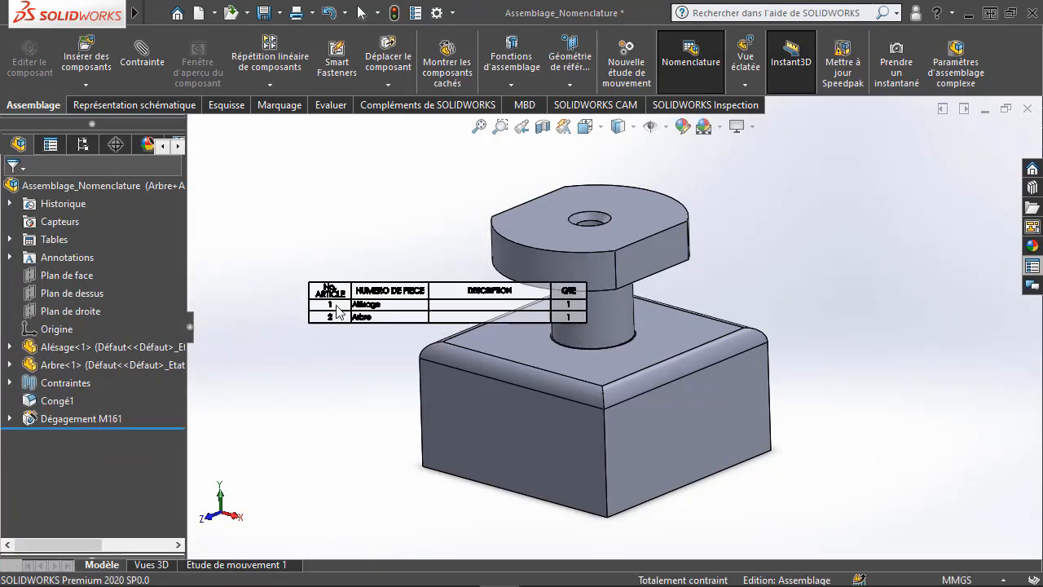
{"action": "middle_click_drag", "start_coordinate": [339, 311], "coordinate": [618, 392]}
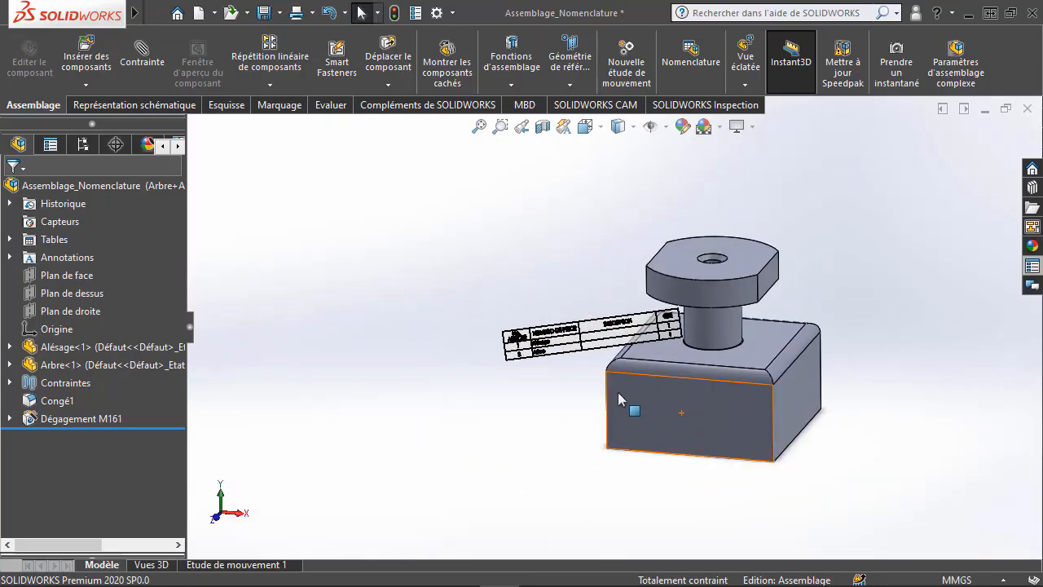
{"action": "scroll", "coordinate": [570, 350], "scroll_direction": "down", "scroll_amount": 5}
{"action": "middle_click_drag", "start_coordinate": [598, 303], "coordinate": [445, 325]}
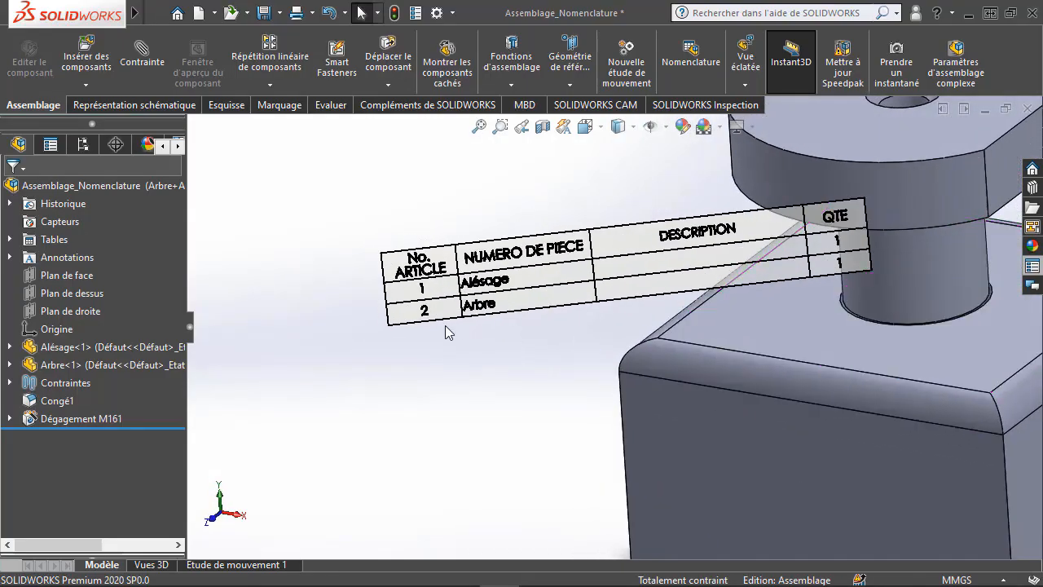
{"action": "left_click", "coordinate": [442, 323]}
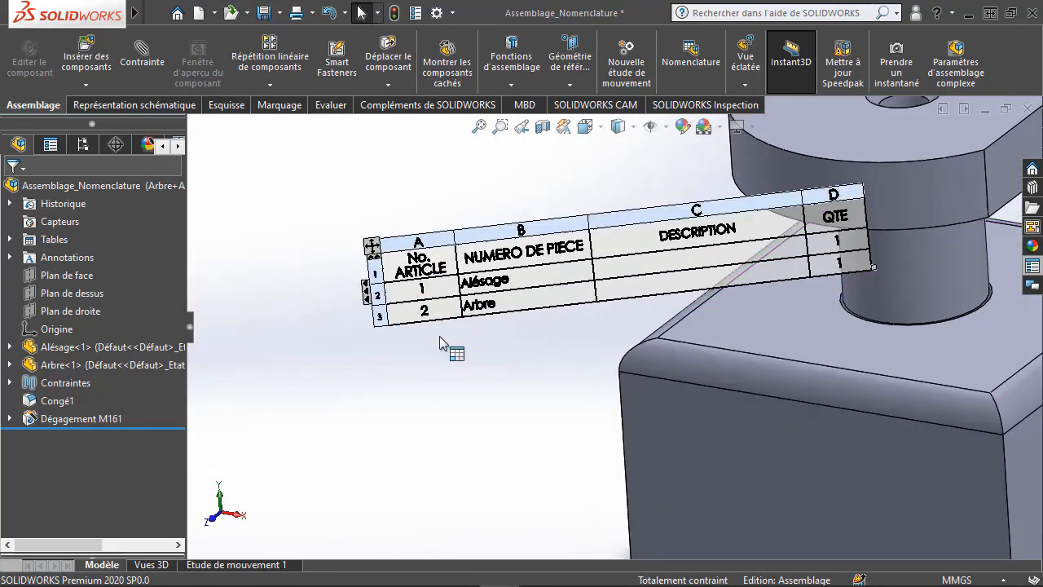
{"action": "left_click", "coordinate": [666, 300]}
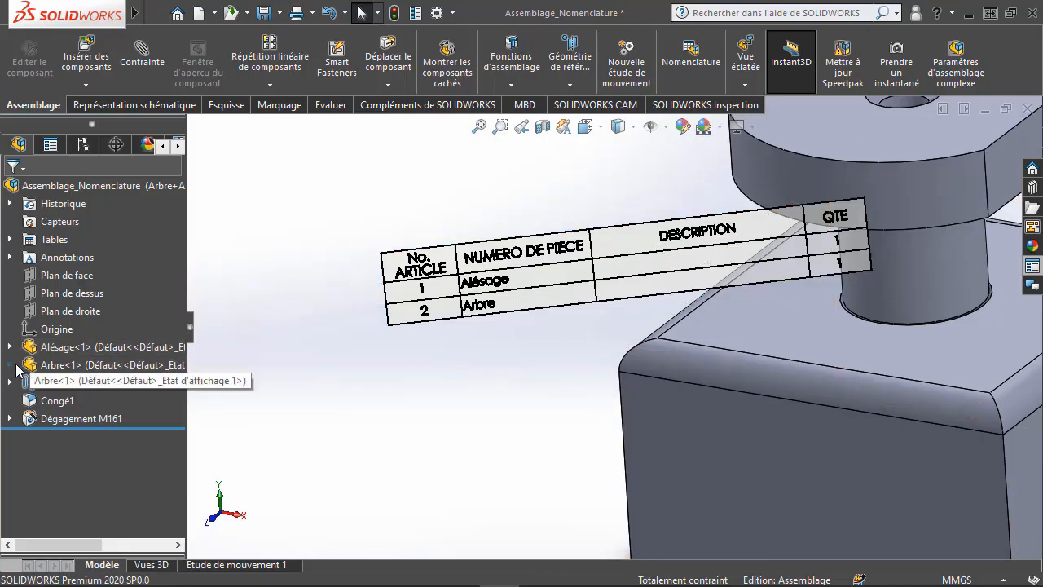
- Open the Alésage component as its own part document
{"action": "left_click", "coordinate": [61, 353]}
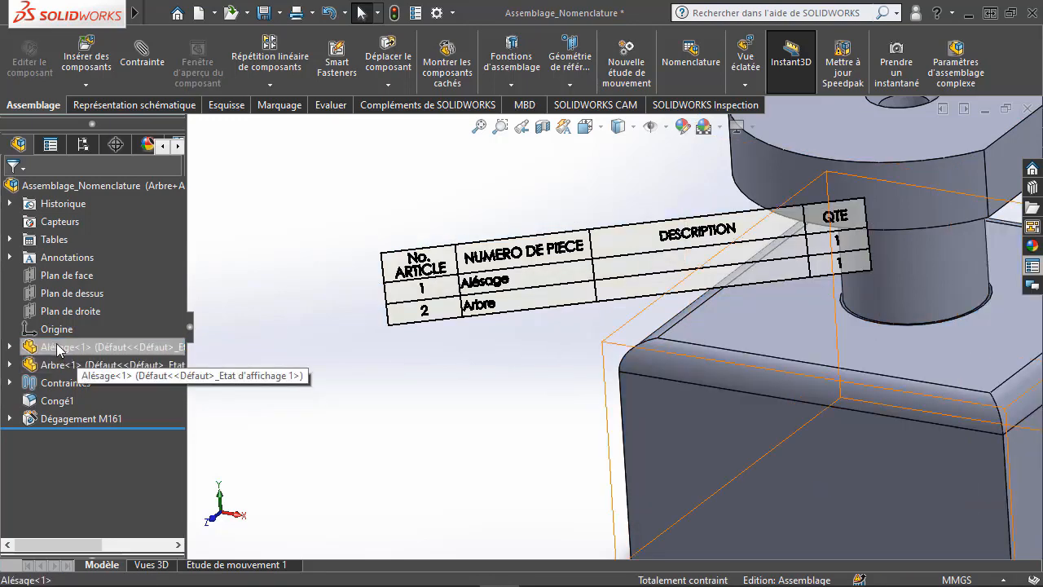
{"action": "left_click", "coordinate": [33, 350]}
{"action": "right_click", "coordinate": [32, 350]}
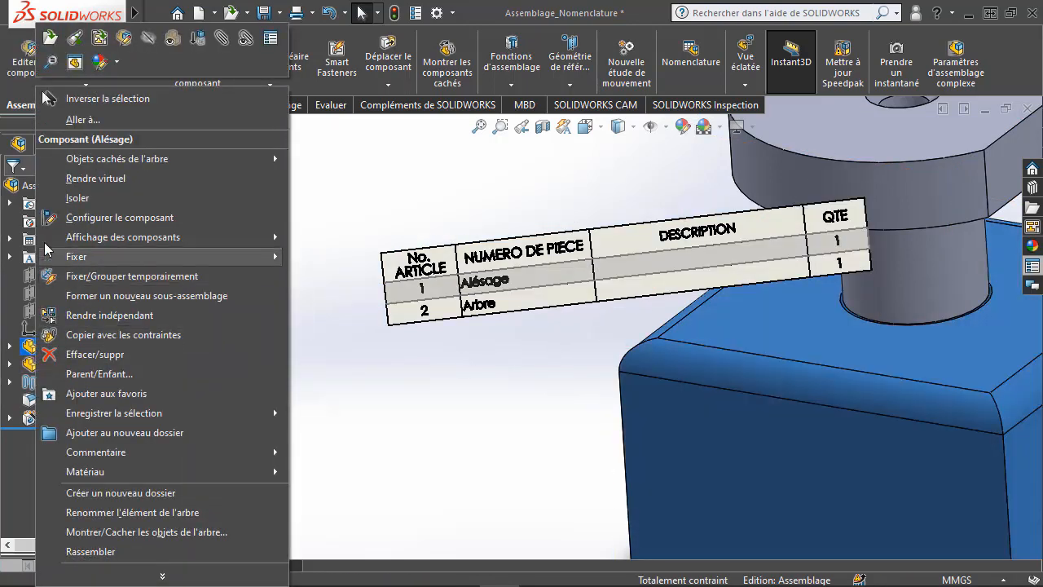
{"action": "left_click", "coordinate": [51, 38]}
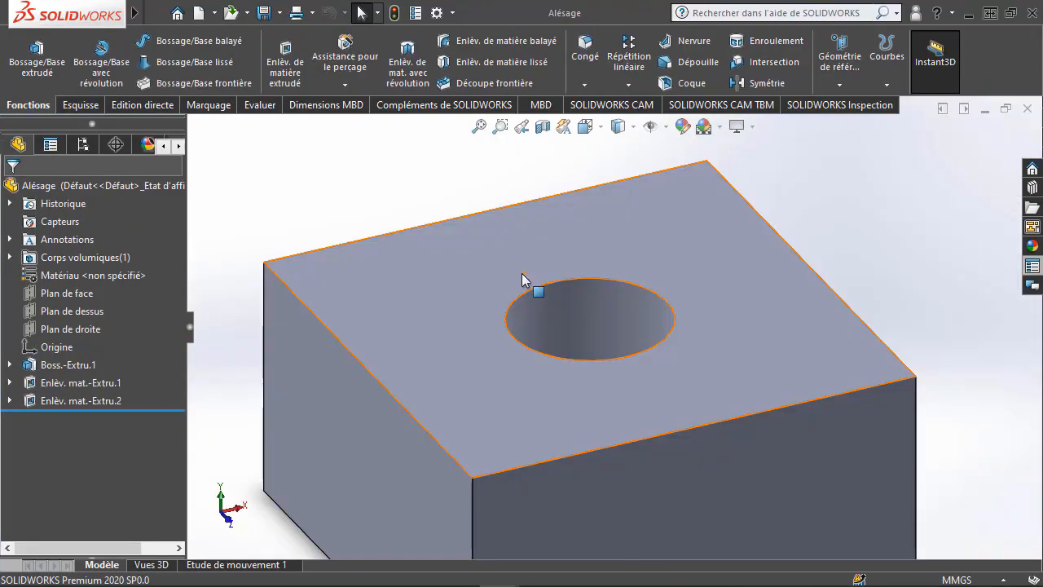
{"action": "scroll", "coordinate": [345, 292], "scroll_direction": "up", "scroll_amount": 2}
{"action": "scroll", "coordinate": [317, 334], "scroll_direction": "down", "scroll_amount": 1}
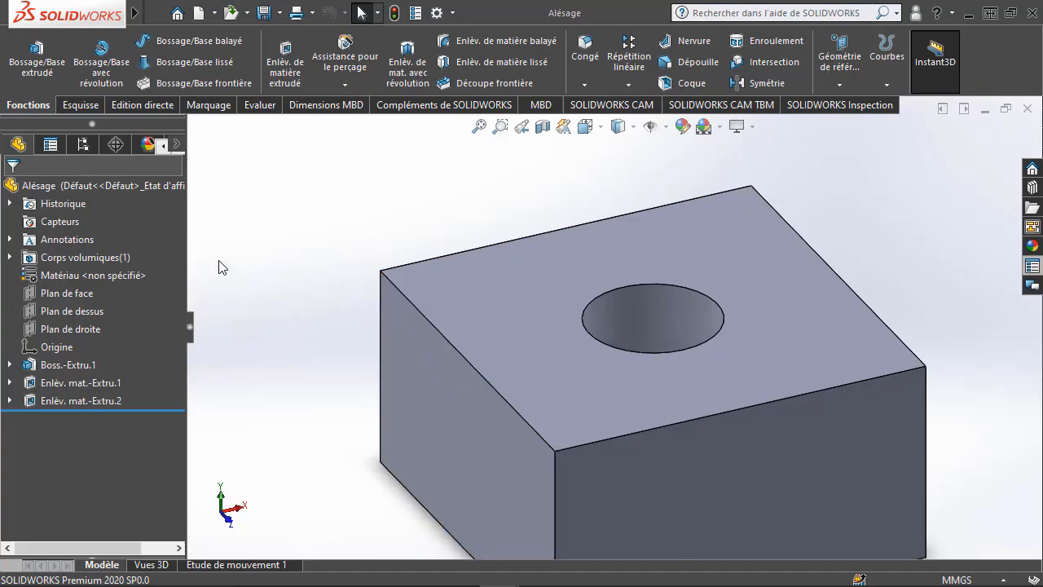
- Assign the material 1.0037 (S235JR) from DIN Acier (construction) to the Alésage part, save it and return to the assembly
{"action": "left_click", "coordinate": [116, 277]}
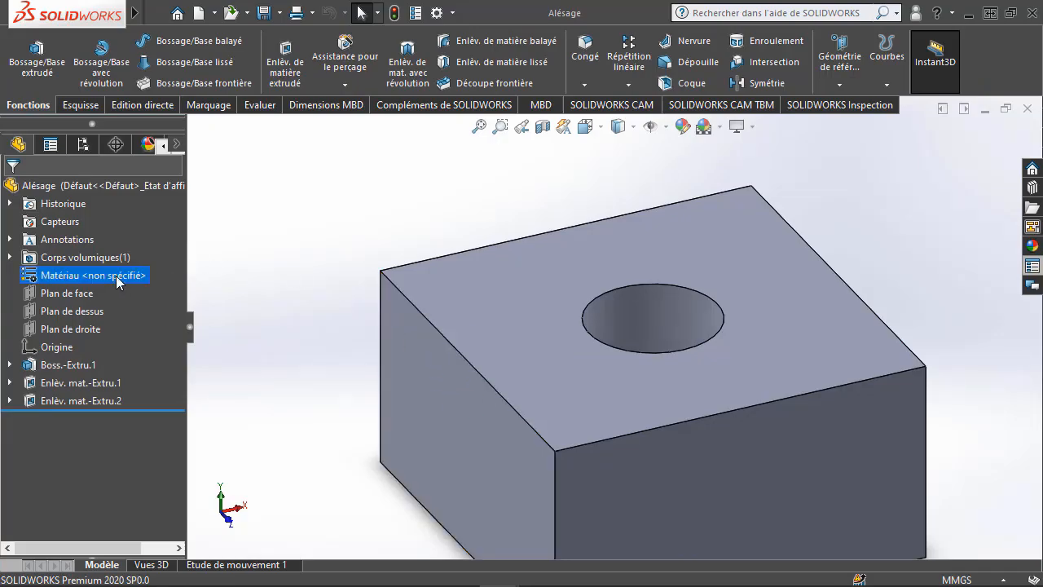
{"action": "right_click", "coordinate": [116, 277]}
{"action": "left_click", "coordinate": [148, 242]}
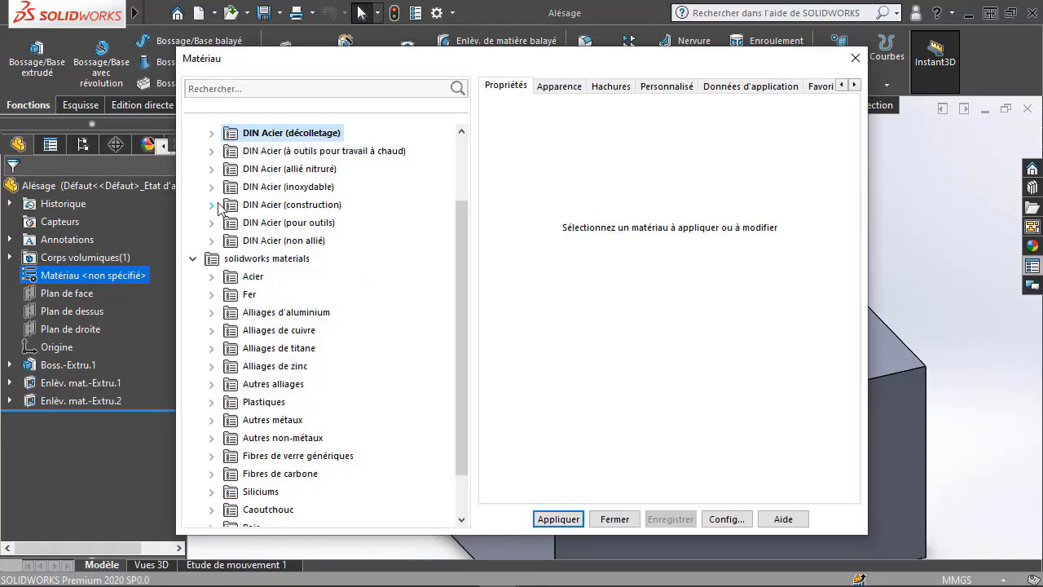
{"action": "left_click", "coordinate": [219, 209]}
{"action": "left_click", "coordinate": [281, 188]}
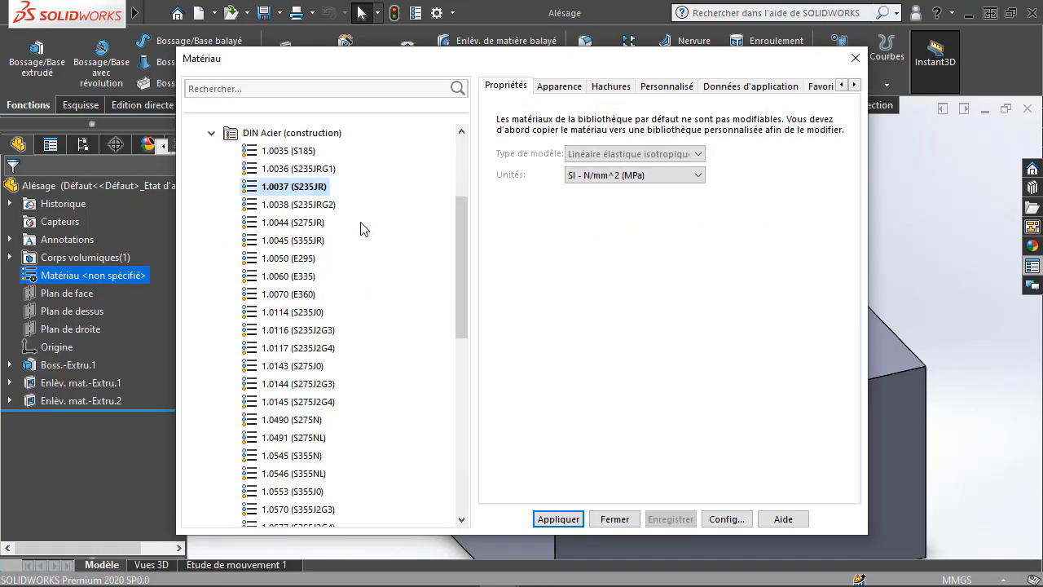
{"action": "left_click", "coordinate": [558, 519]}
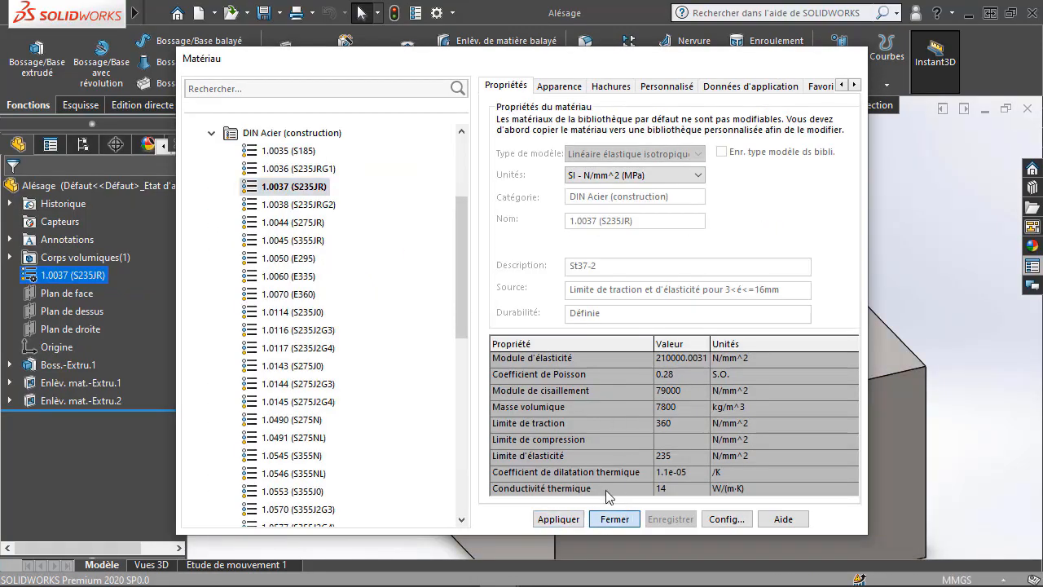
{"action": "left_click", "coordinate": [614, 519]}
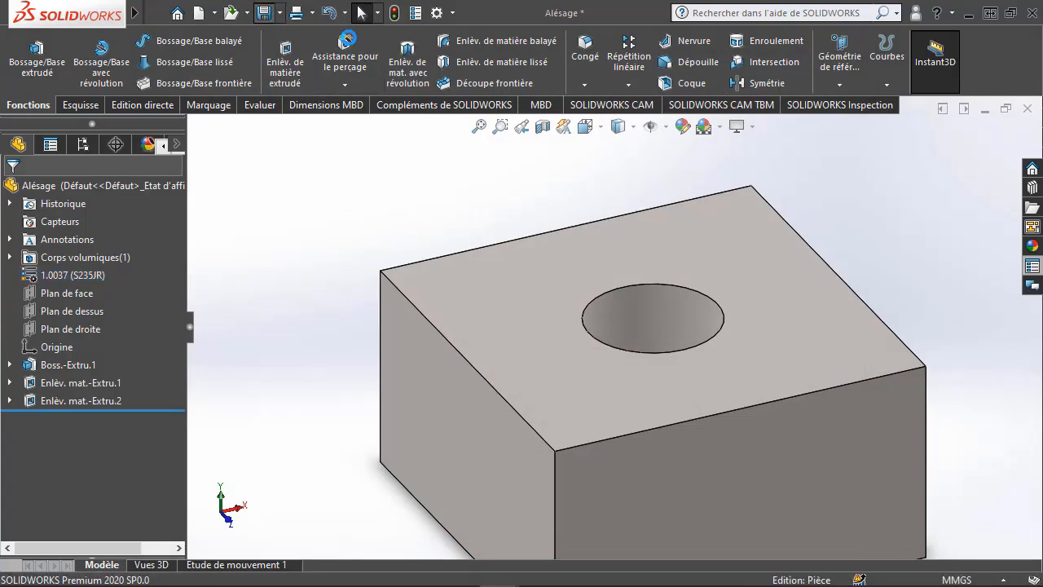
{"action": "left_click", "coordinate": [263, 12]}
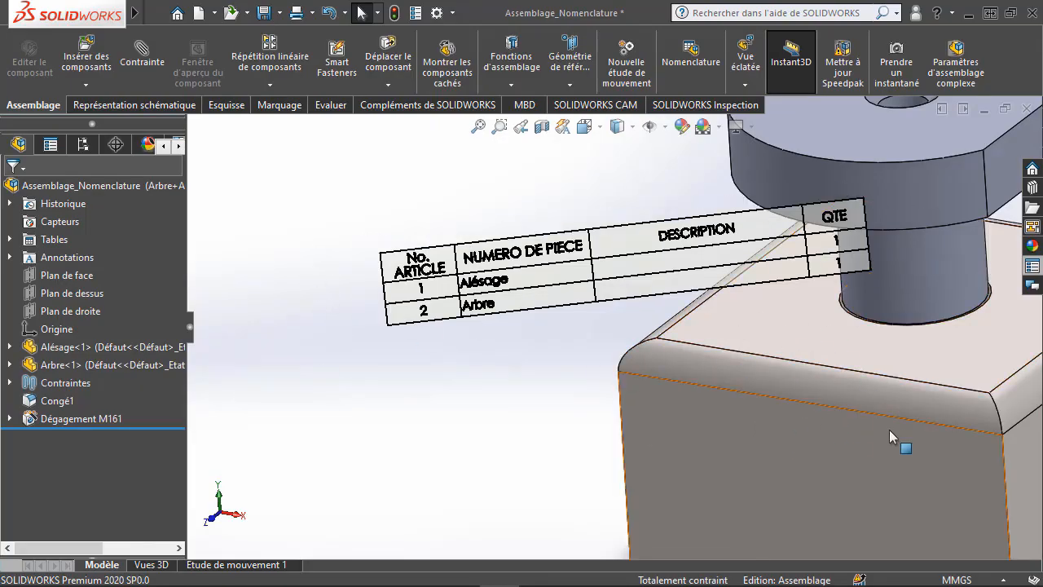
- Check the material assigned under the Alésage component, and open the Arbre component as its own part document
{"action": "scroll", "coordinate": [873, 405], "scroll_direction": "down", "scroll_amount": 3}
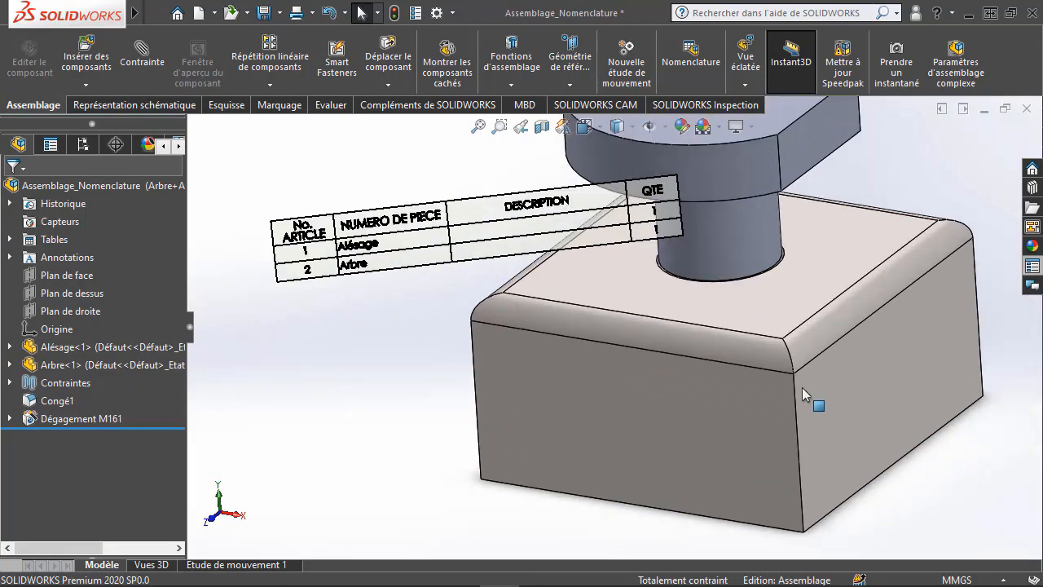
{"action": "left_click", "coordinate": [9, 347]}
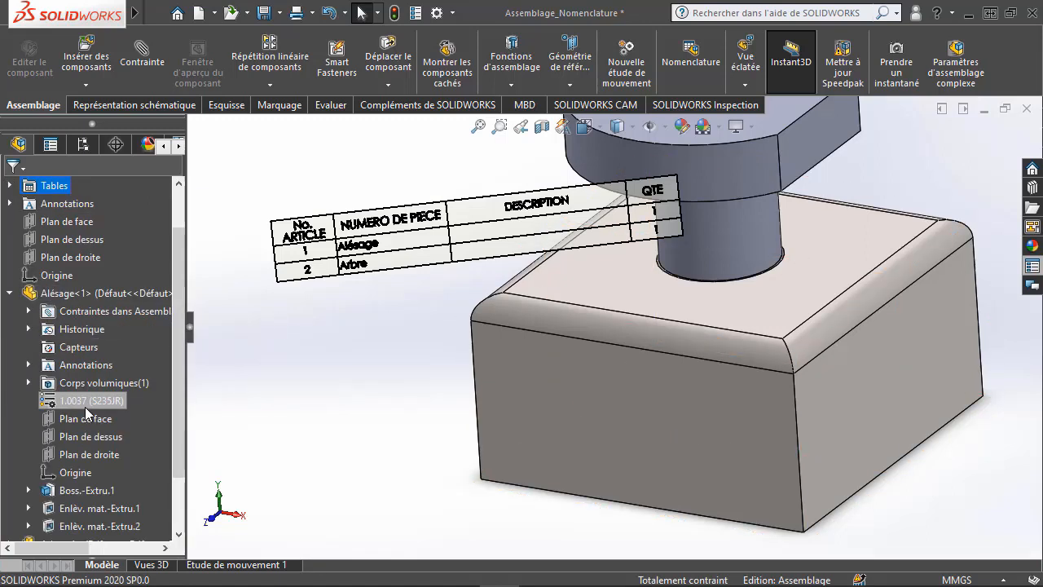
{"action": "left_click", "coordinate": [9, 294]}
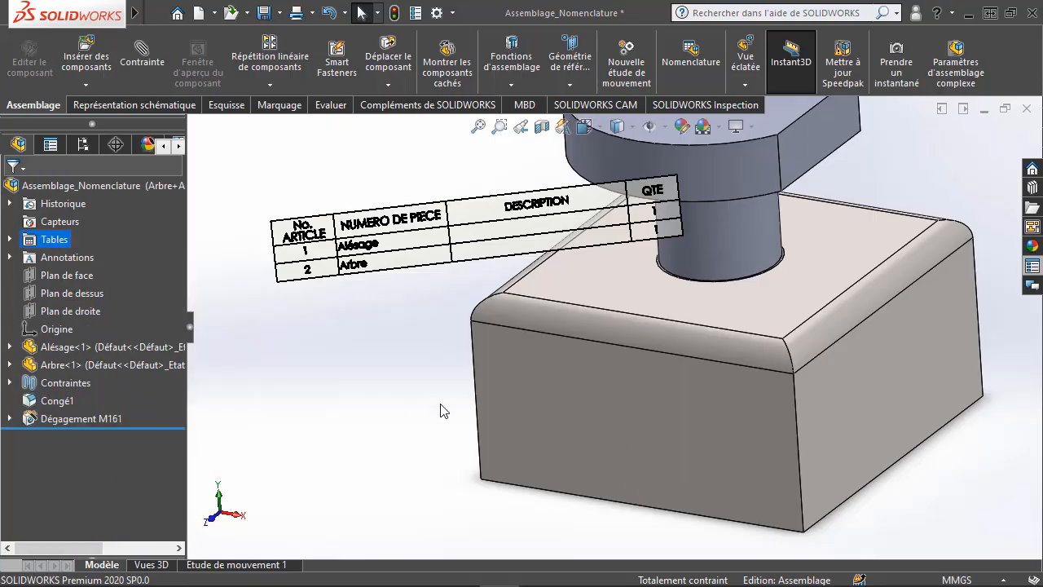
{"action": "left_click", "coordinate": [707, 251]}
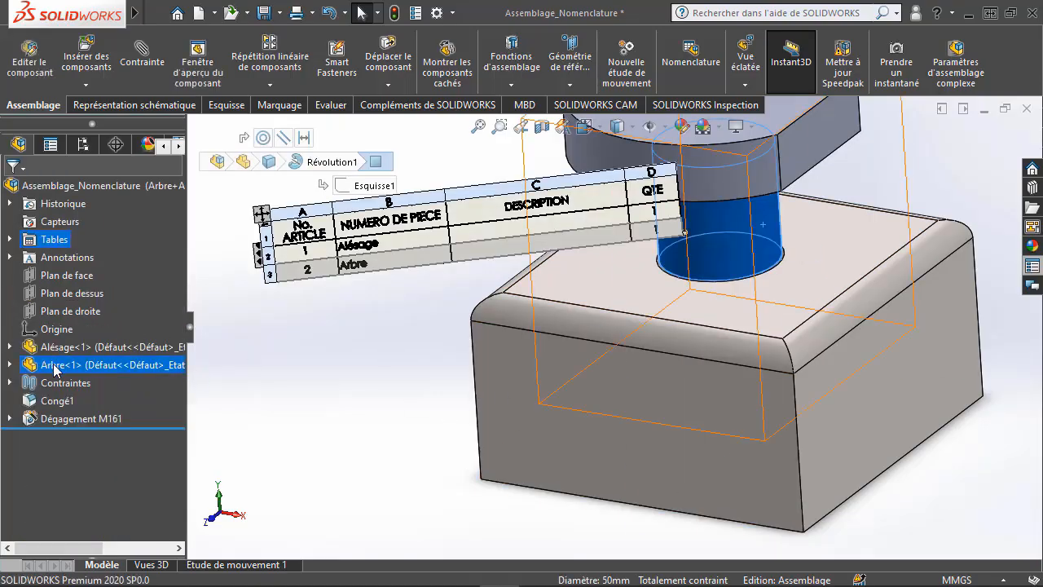
{"action": "left_click", "coordinate": [54, 366]}
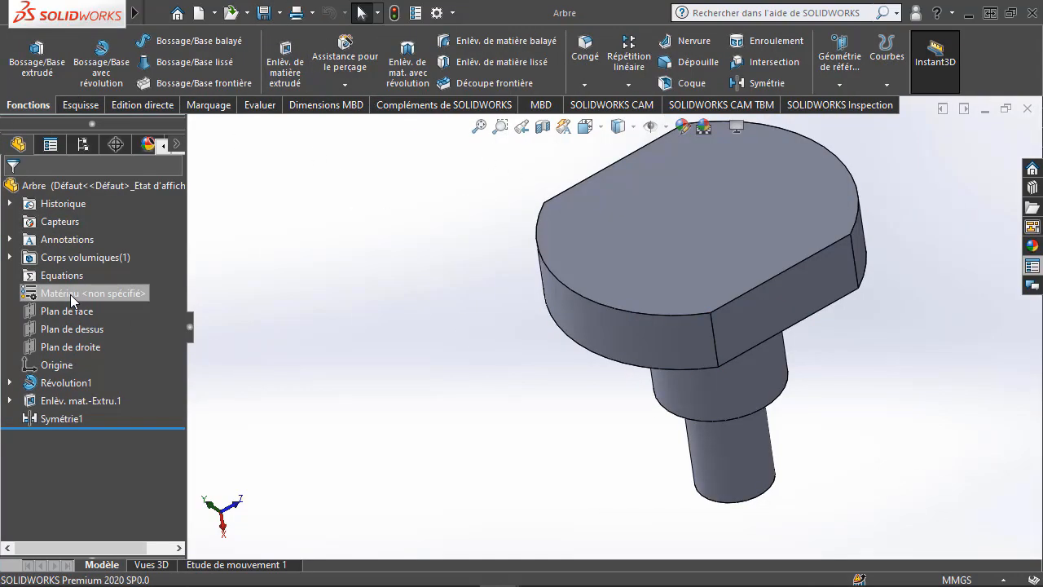
- Assign the material 1.4016 (X6Cr17) from DIN Acier (inoxydable) to the Arbre part, save it and close it
{"action": "right_click", "coordinate": [70, 295]}
{"action": "left_click", "coordinate": [145, 304]}
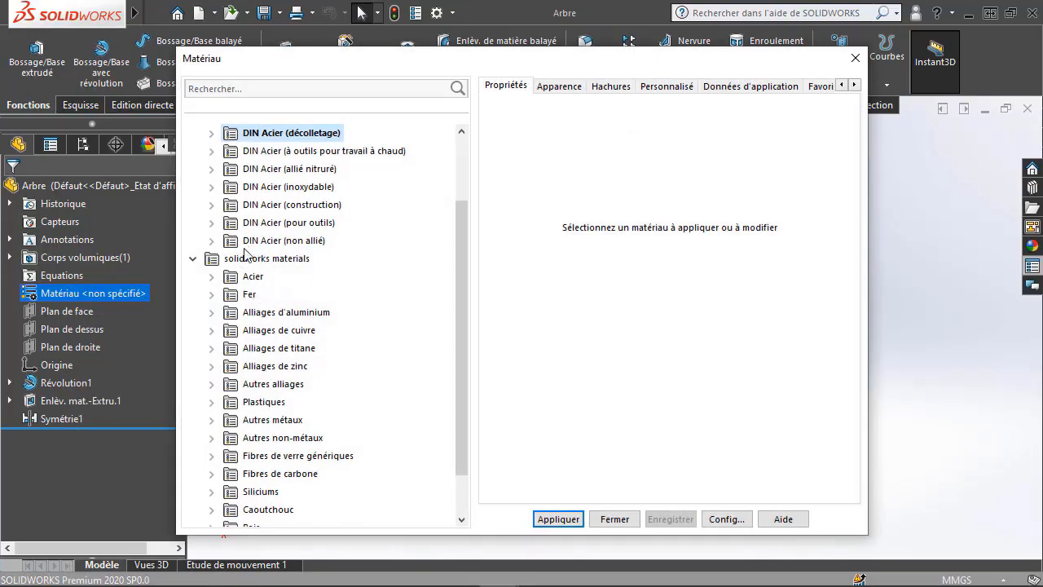
{"action": "left_click", "coordinate": [212, 188]}
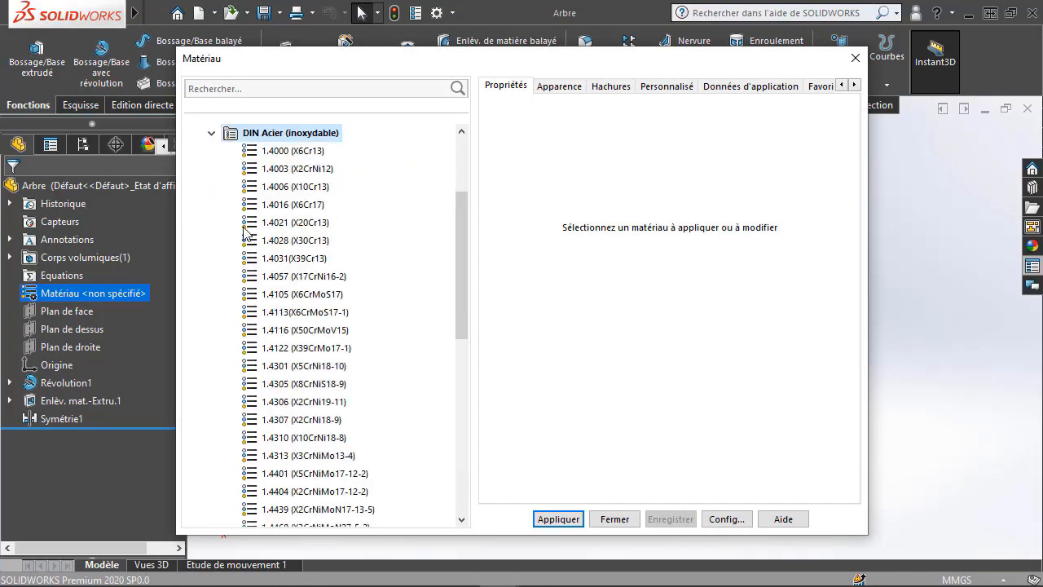
{"action": "left_click", "coordinate": [287, 210]}
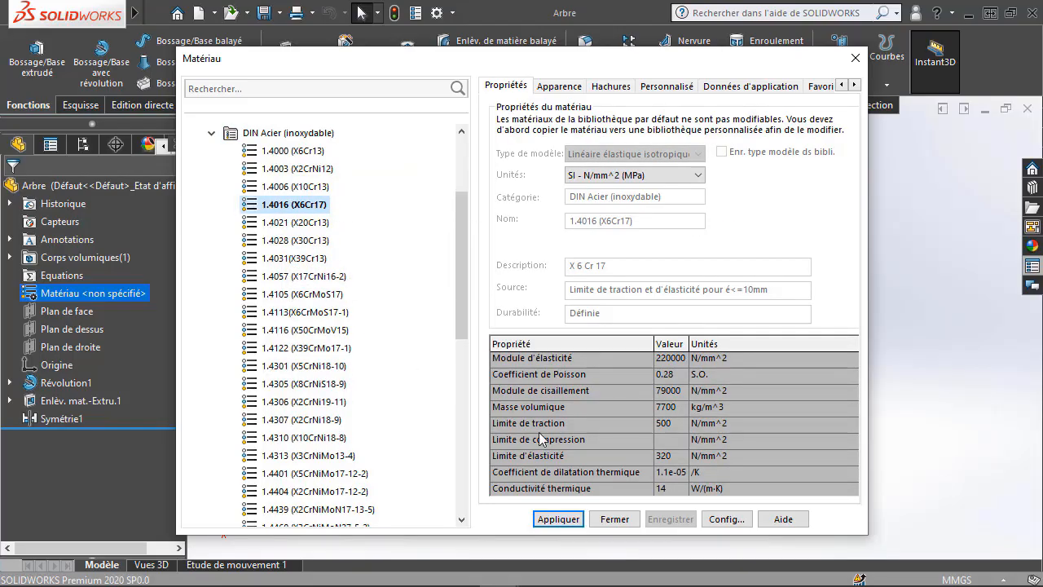
{"action": "left_click", "coordinate": [559, 519]}
{"action": "left_click", "coordinate": [615, 519]}
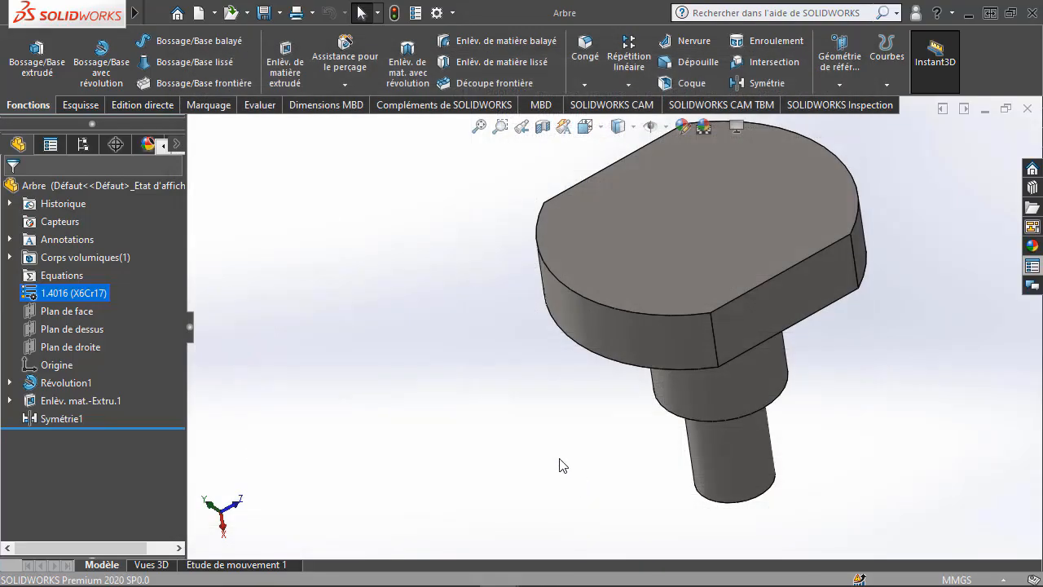
{"action": "left_click", "coordinate": [262, 12]}
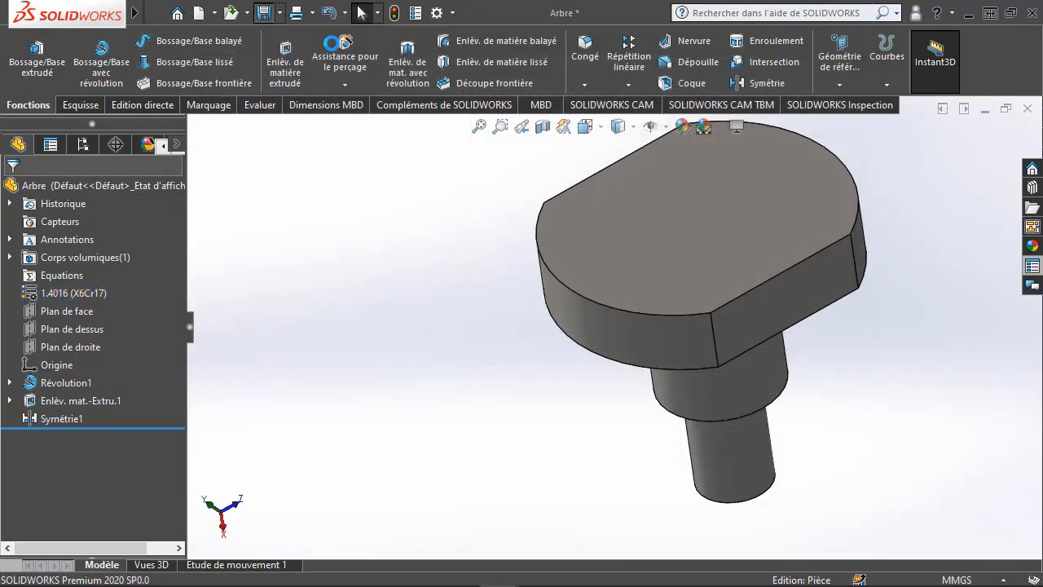
{"action": "left_click", "coordinate": [1027, 108]}
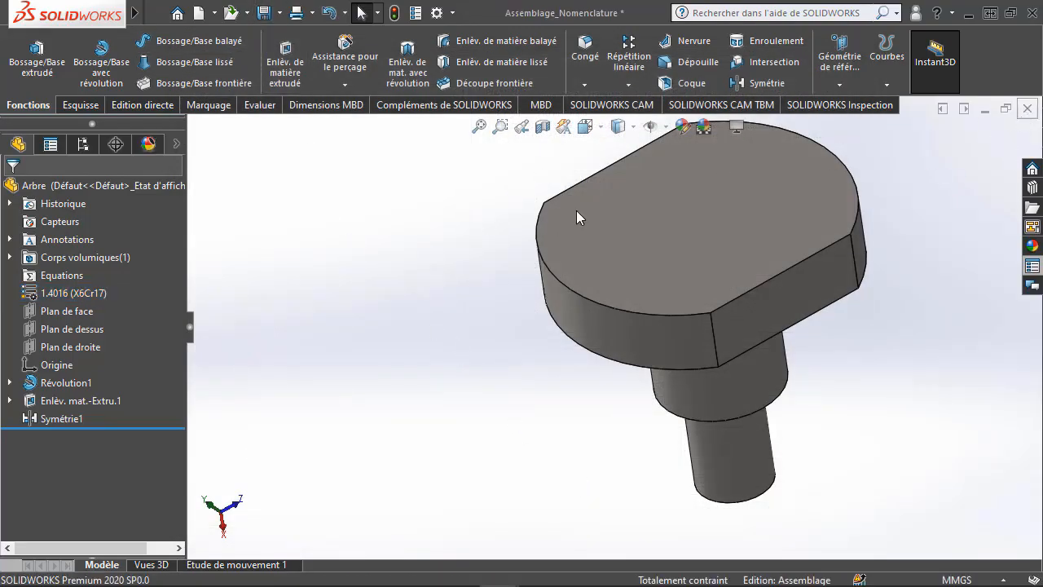
- Examine the bill of materials table in the assembly up close
{"action": "scroll", "coordinate": [717, 281], "scroll_direction": "up", "scroll_amount": 3}
{"action": "scroll", "coordinate": [633, 194], "scroll_direction": "down", "scroll_amount": 1}
{"action": "mouse_move", "coordinate": [632, 194]}
{"action": "middle_mouse_down"}
{"action": "mouse_move", "coordinate": [616, 226]}
{"action": "mouse_move", "coordinate": [622, 196]}
{"action": "middle_mouse_up"}
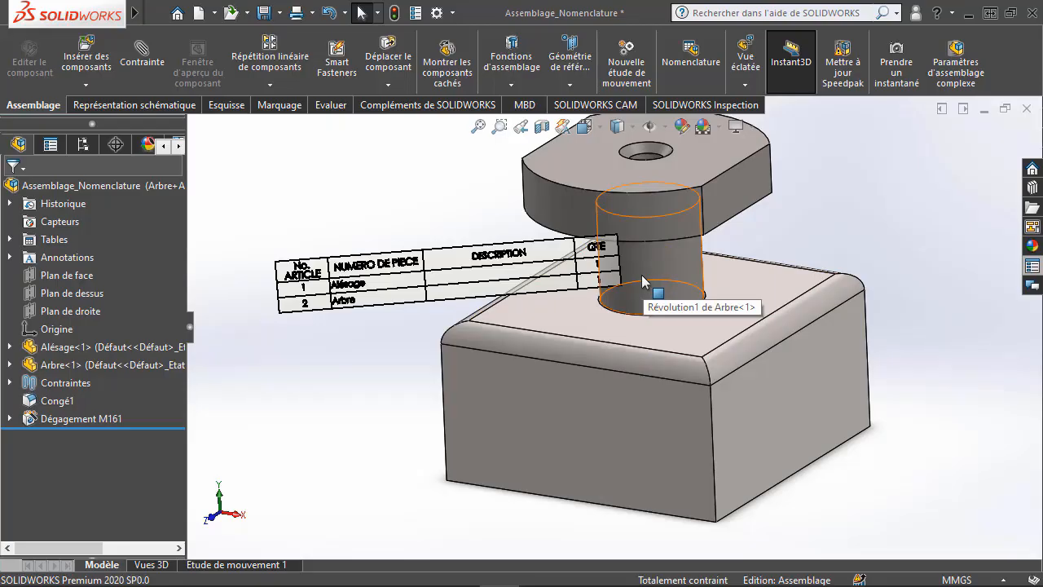
{"action": "scroll", "coordinate": [483, 319], "scroll_direction": "down", "scroll_amount": 3}
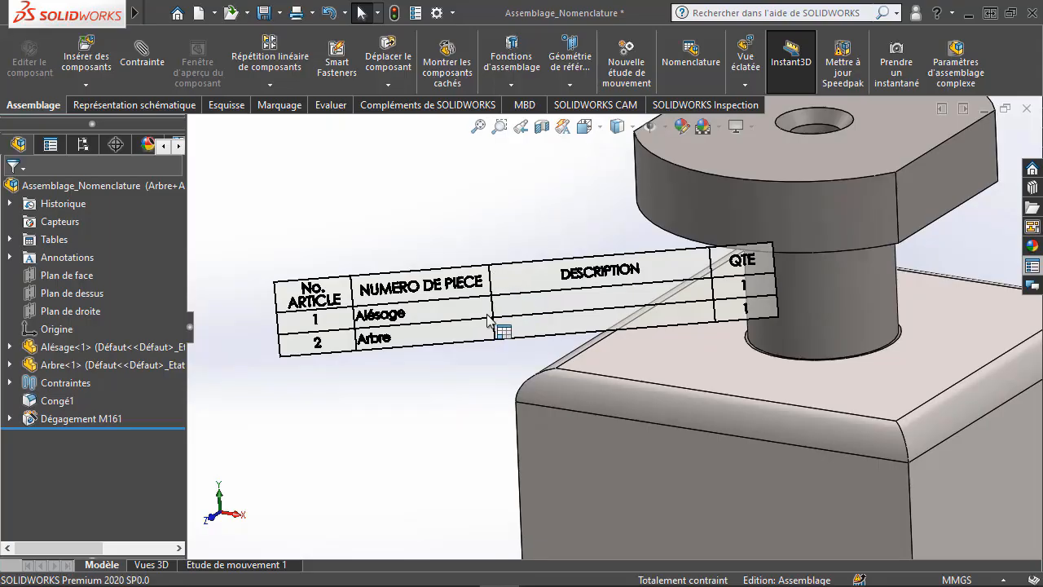
- Insert a column to the right of the NUMERO DE PIECE column in the bill of materials
{"action": "left_click", "coordinate": [314, 300]}
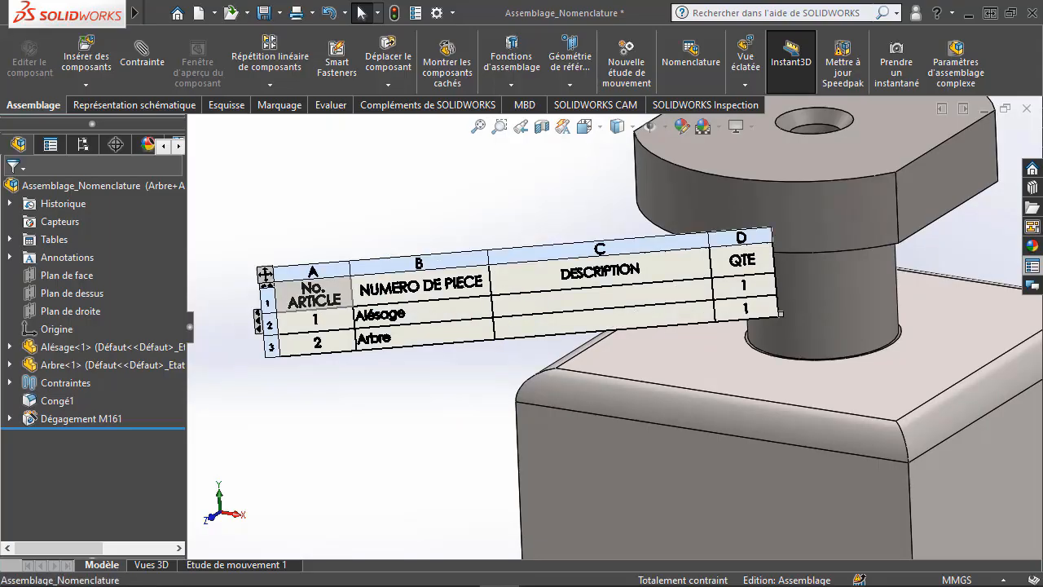
{"action": "left_click", "coordinate": [389, 267]}
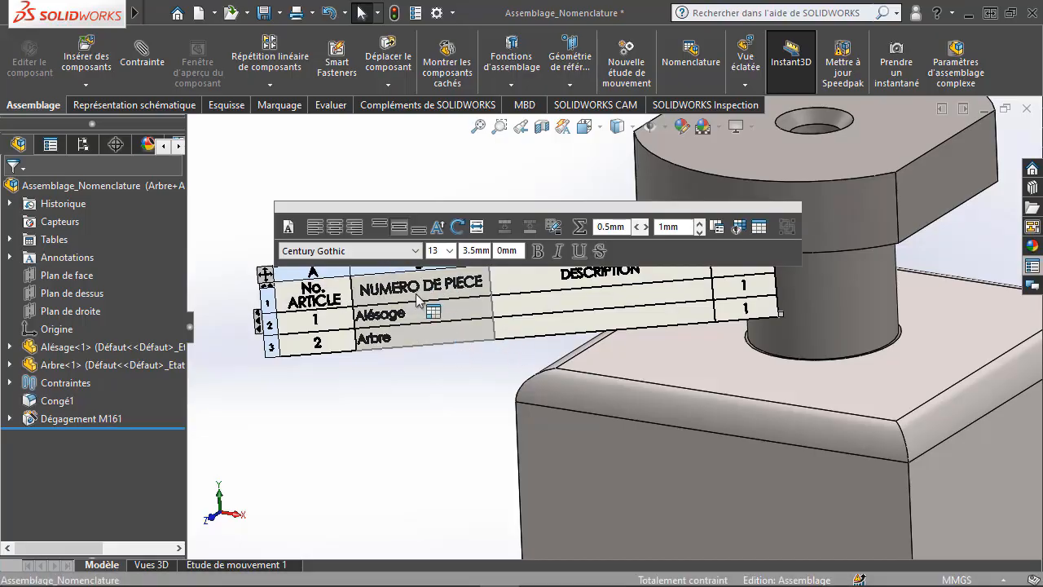
{"action": "right_click", "coordinate": [395, 269]}
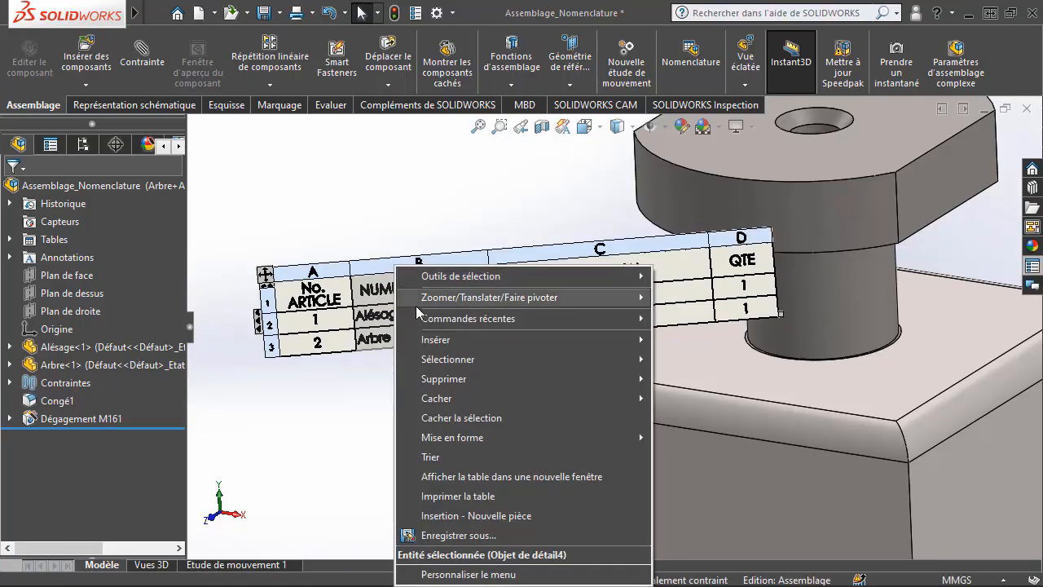
{"action": "mouse_move", "coordinate": [444, 341]}
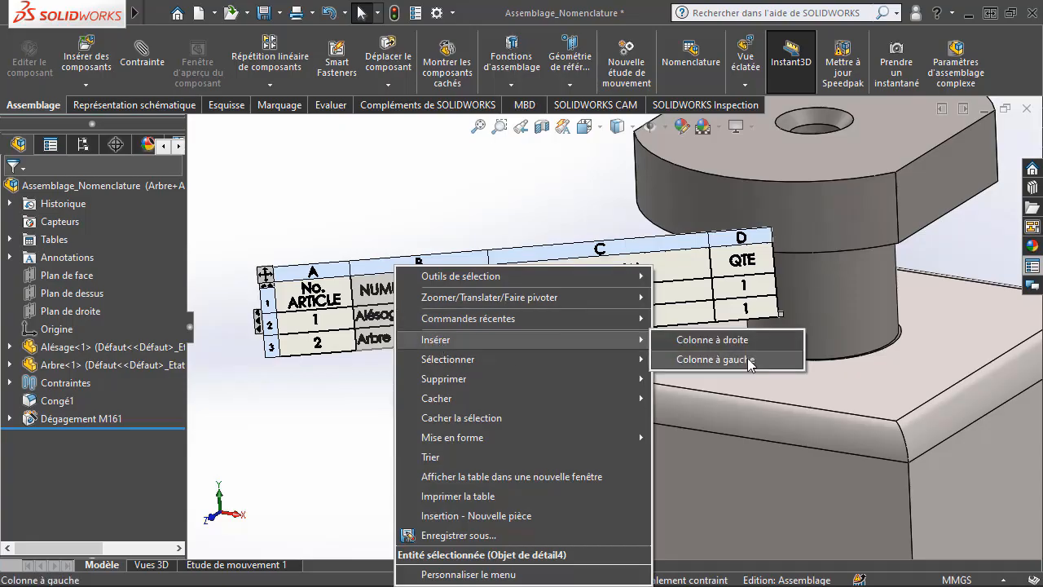
{"action": "left_click", "coordinate": [728, 340]}
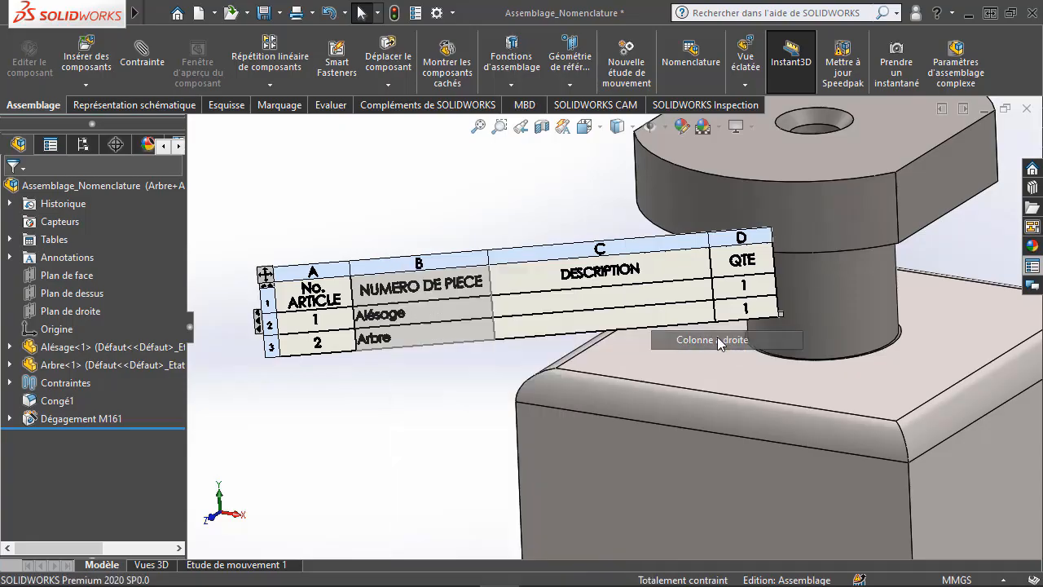
- Enter "Matériau" as the header of the empty column between NUMERO DE PIECE and DESCRIPTION
{"action": "left_click", "coordinate": [542, 275]}
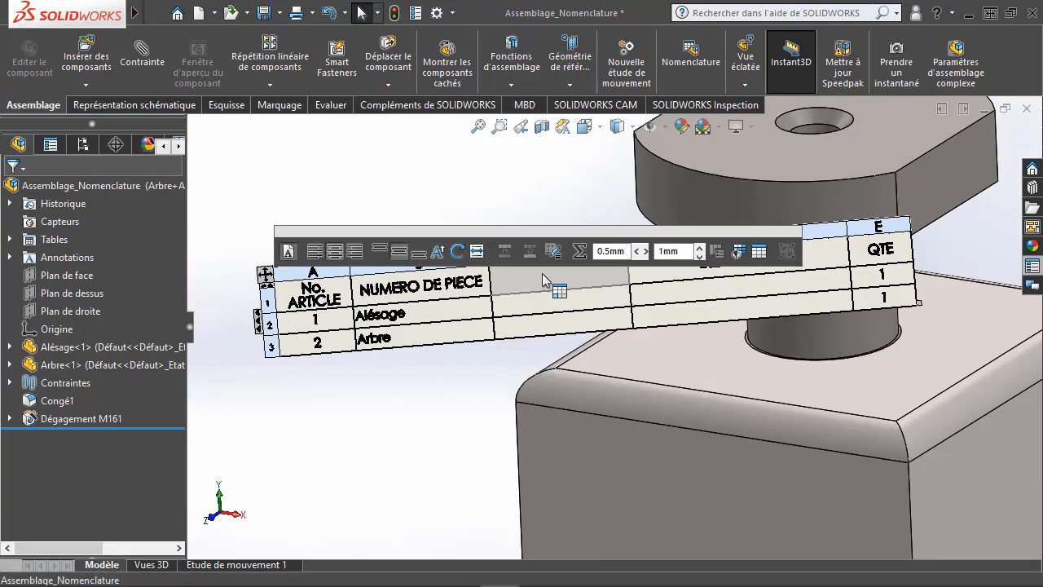
{"action": "double_click", "coordinate": [542, 273]}
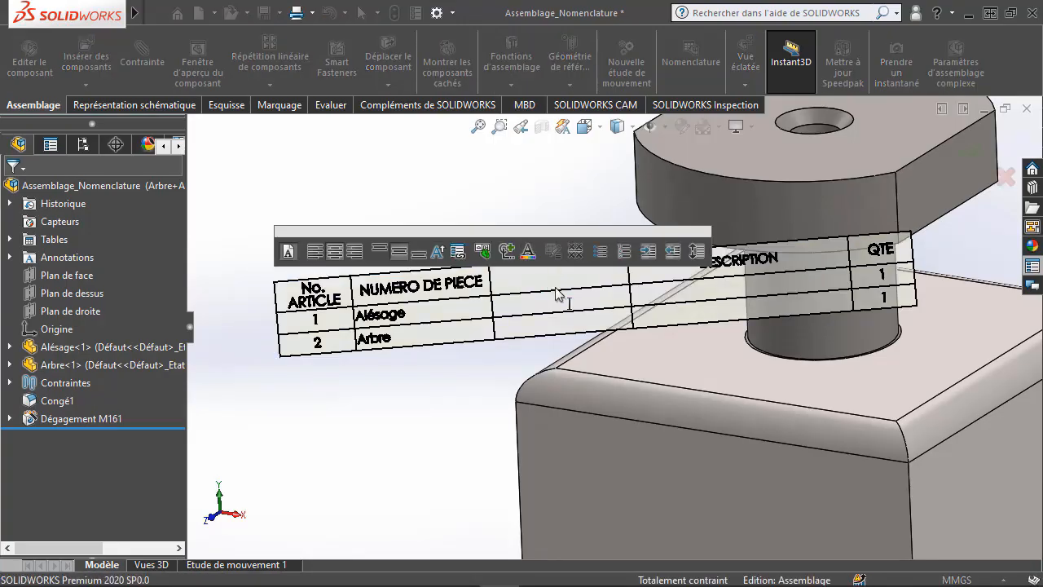
{"action": "type", "text": "Materiau"}
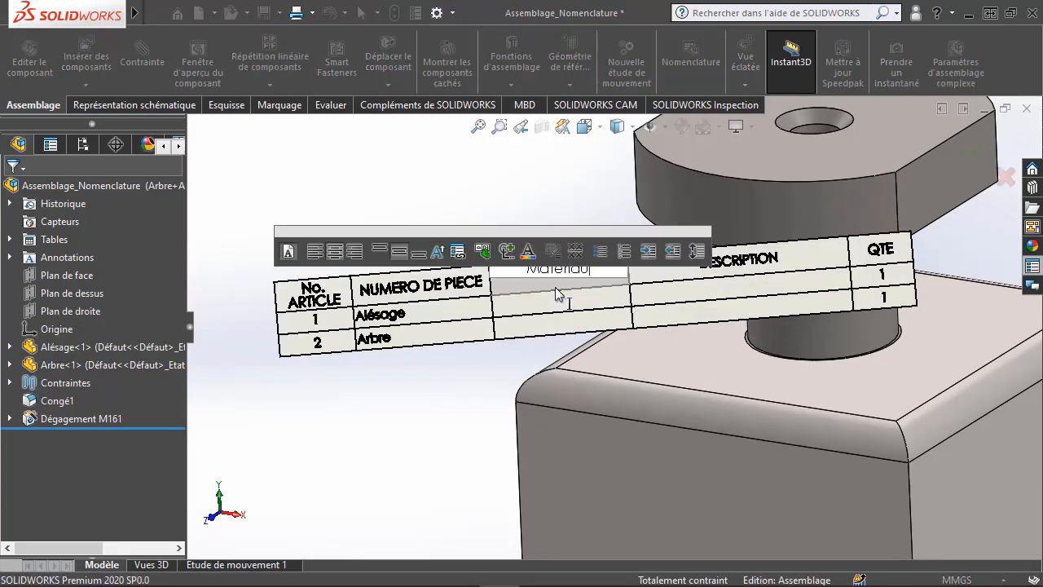
{"action": "left_click", "coordinate": [549, 196]}
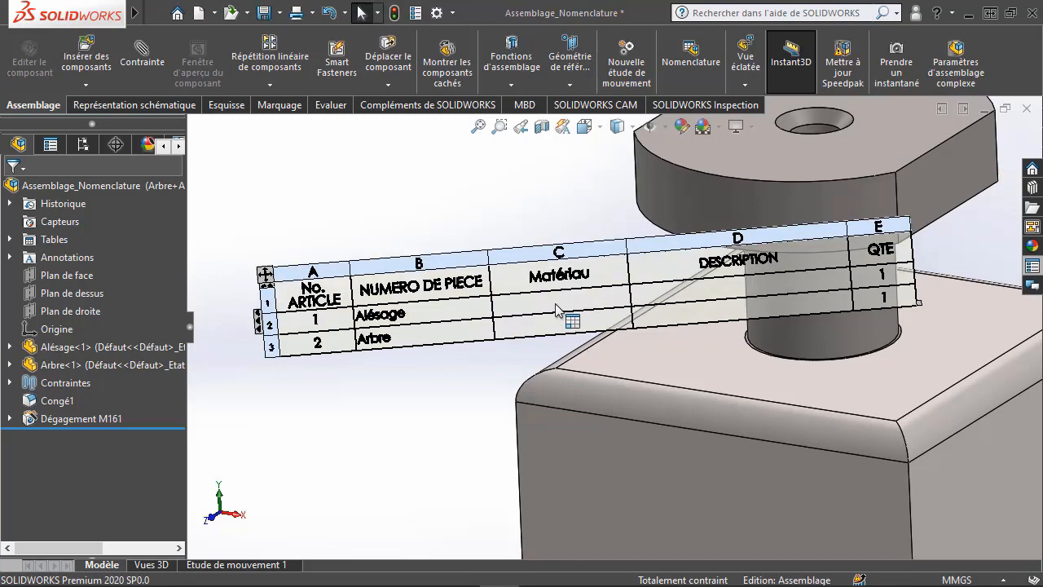
- Open a property link for the Alésage row's Matériau cell, using the model found here, with the Alésage block as selected component
{"action": "left_click", "coordinate": [555, 303]}
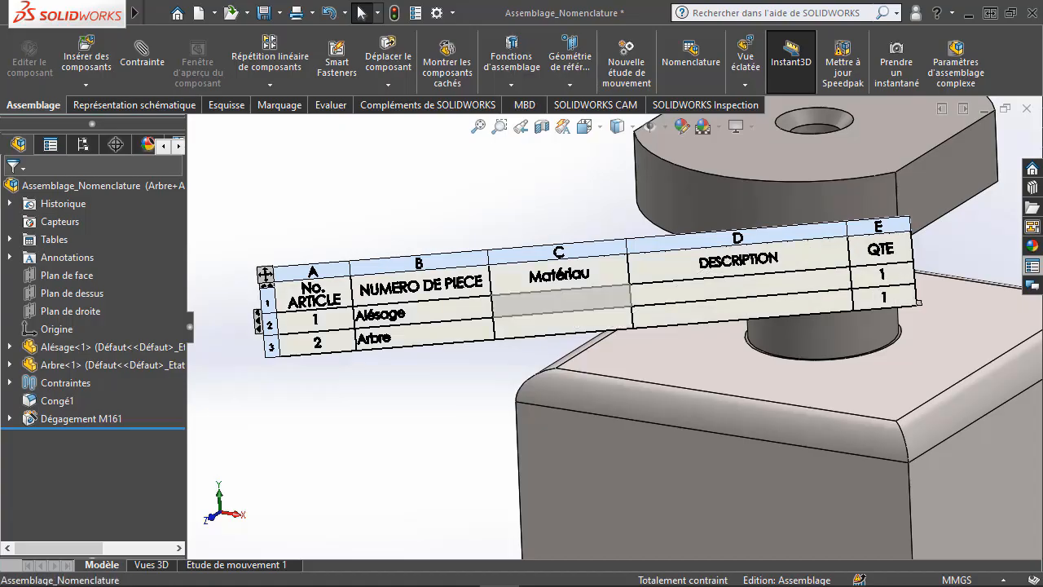
{"action": "double_click", "coordinate": [554, 304]}
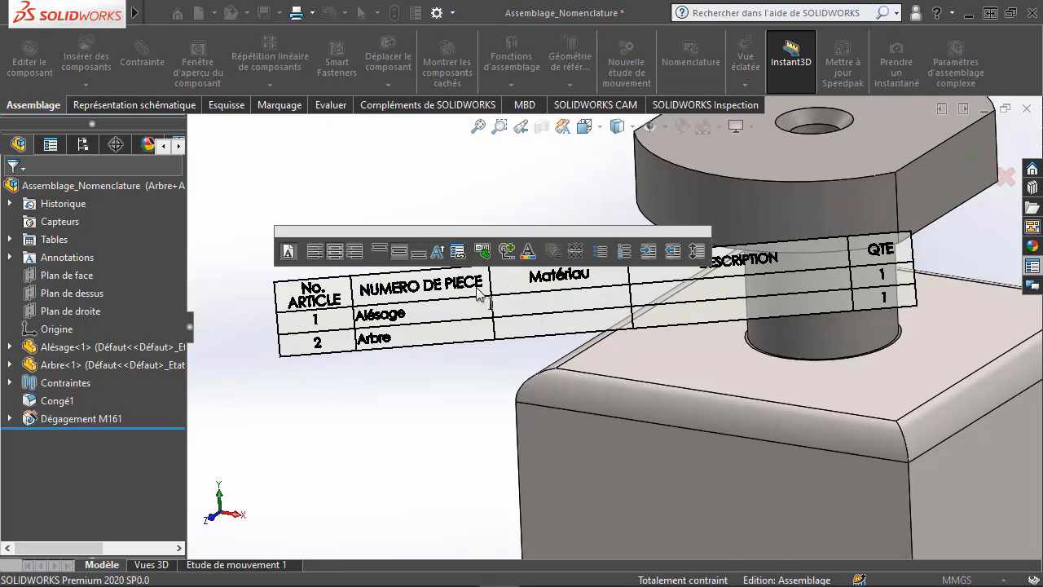
{"action": "left_click", "coordinate": [457, 254]}
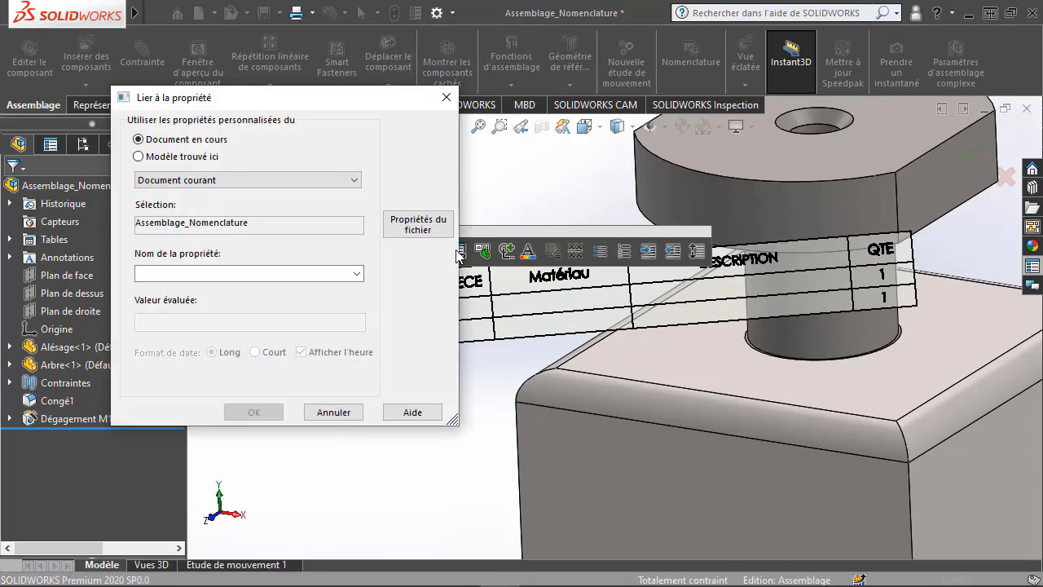
{"action": "left_click", "coordinate": [208, 156]}
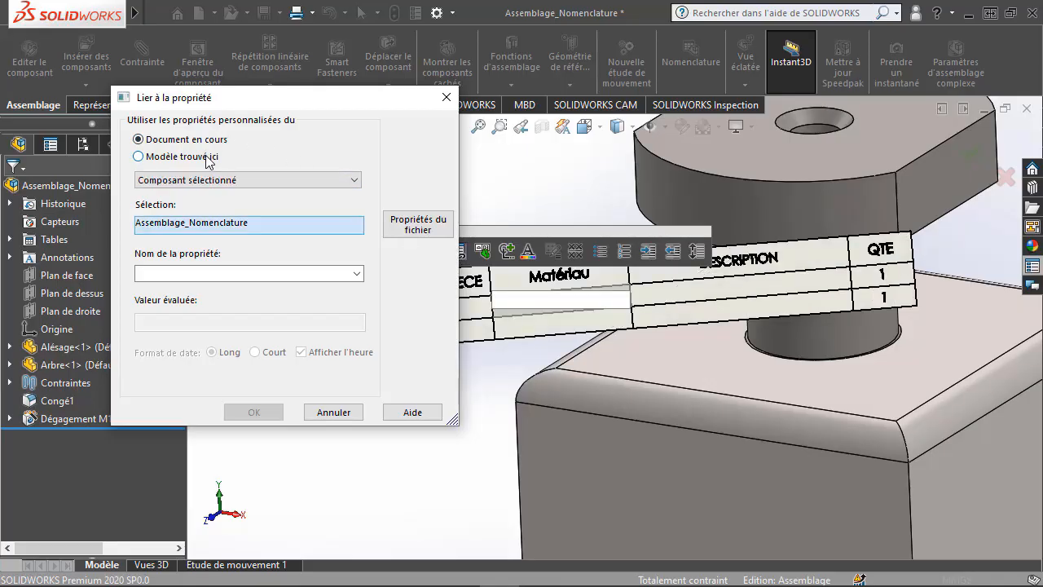
{"action": "left_click", "coordinate": [222, 180]}
{"action": "left_click", "coordinate": [222, 194]}
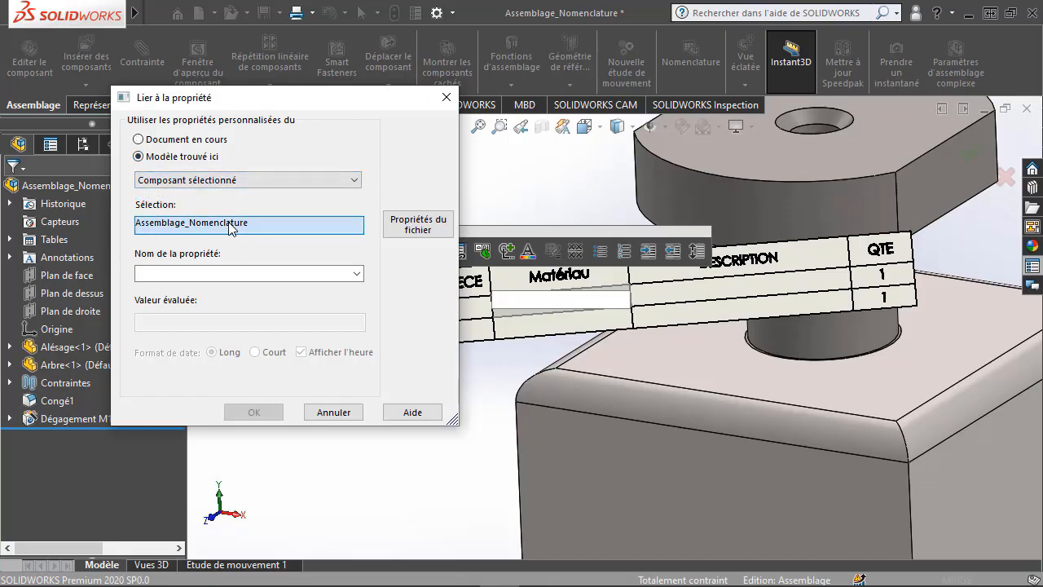
{"action": "left_click", "coordinate": [670, 390]}
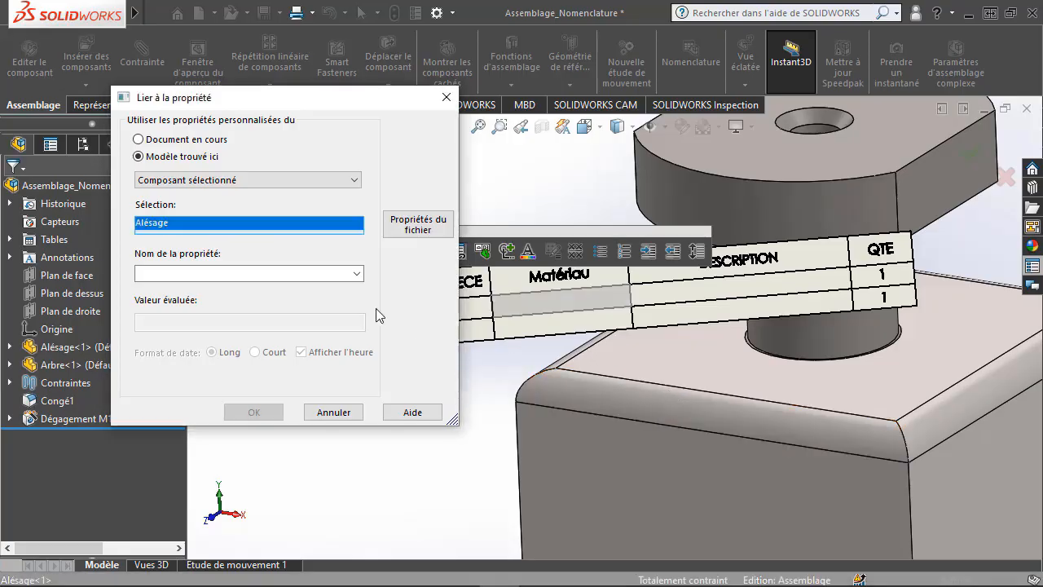
- Add a configuration-specific text property named Matériau to the Alésage part, with the part's Matériau as its value expression
{"action": "left_click", "coordinate": [415, 225]}
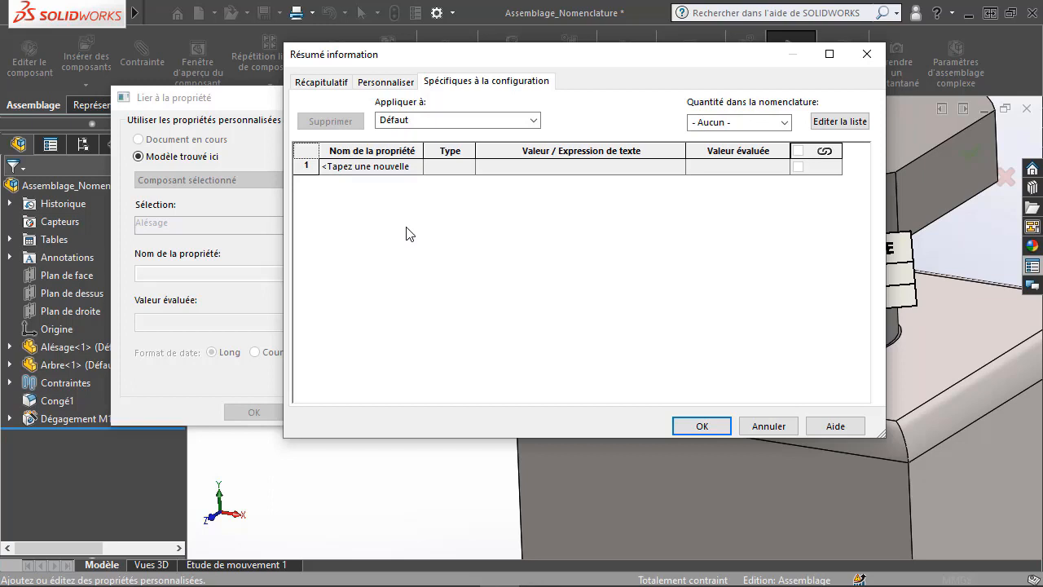
{"action": "left_click", "coordinate": [380, 165]}
{"action": "left_click", "coordinate": [398, 165]}
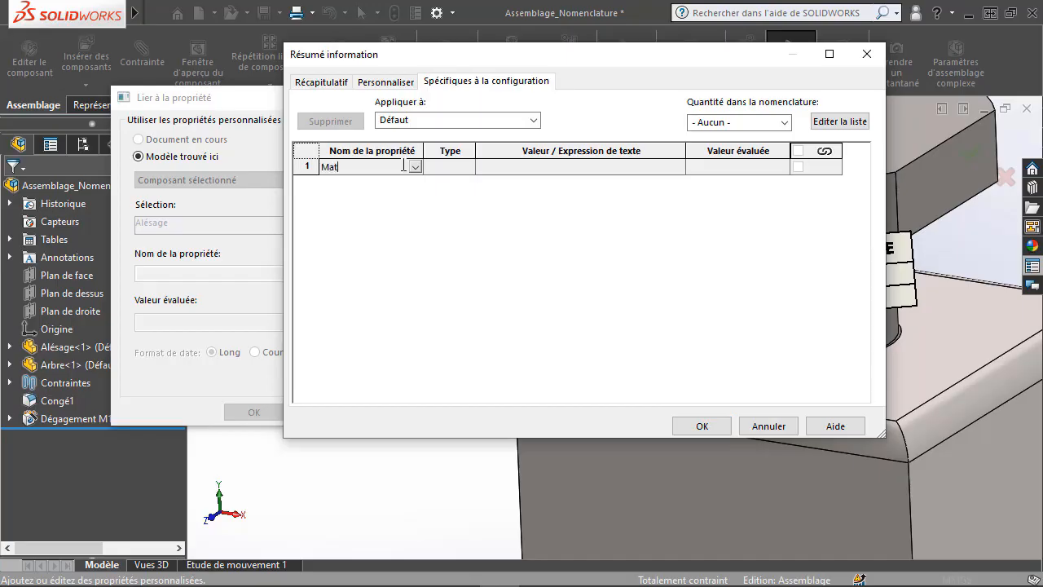
{"action": "left_click", "coordinate": [467, 171]}
{"action": "left_click", "coordinate": [523, 171]}
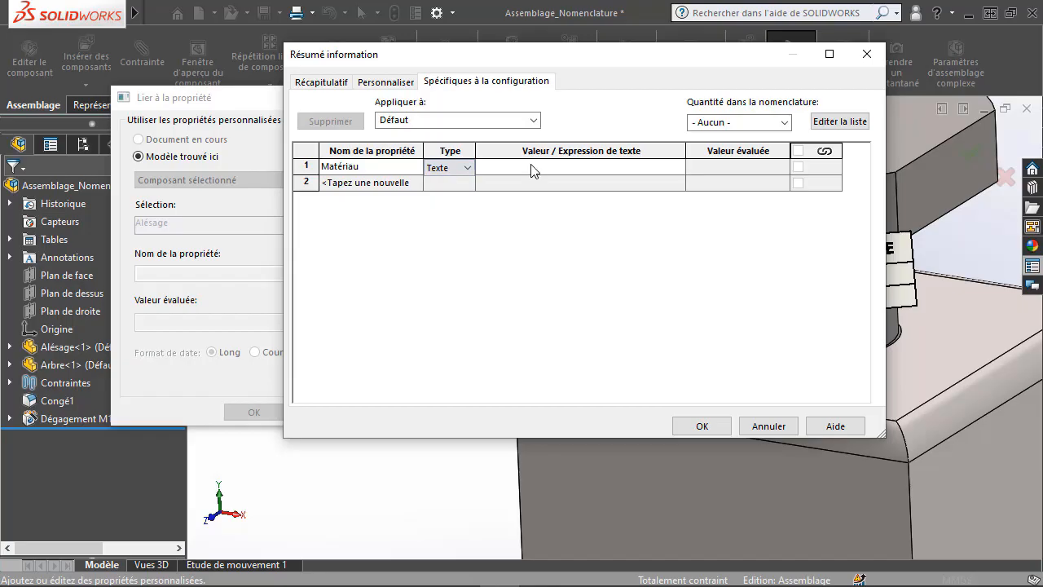
{"action": "left_click", "coordinate": [533, 165]}
{"action": "left_click", "coordinate": [678, 167]}
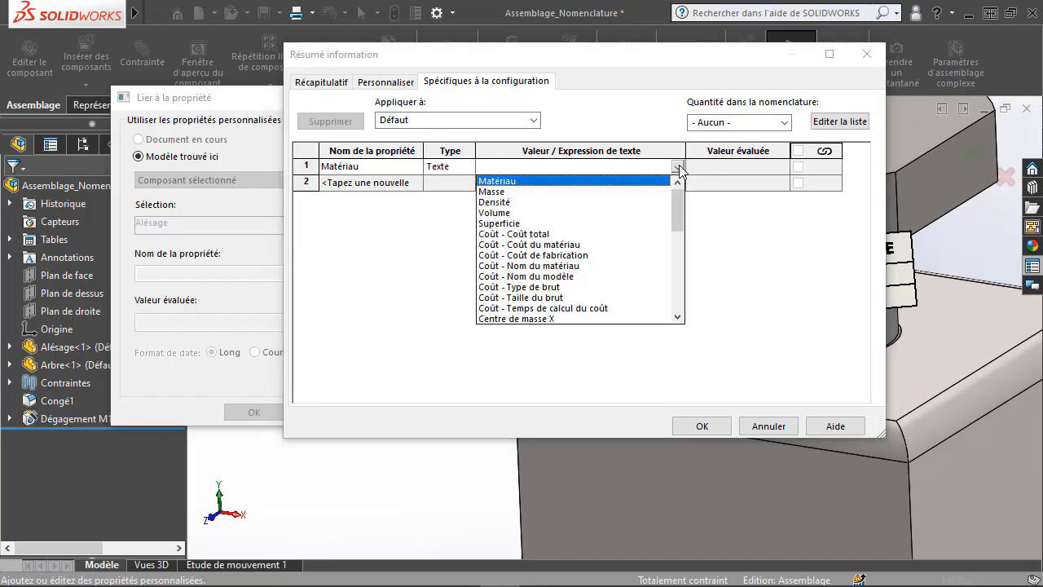
{"action": "left_click", "coordinate": [587, 181]}
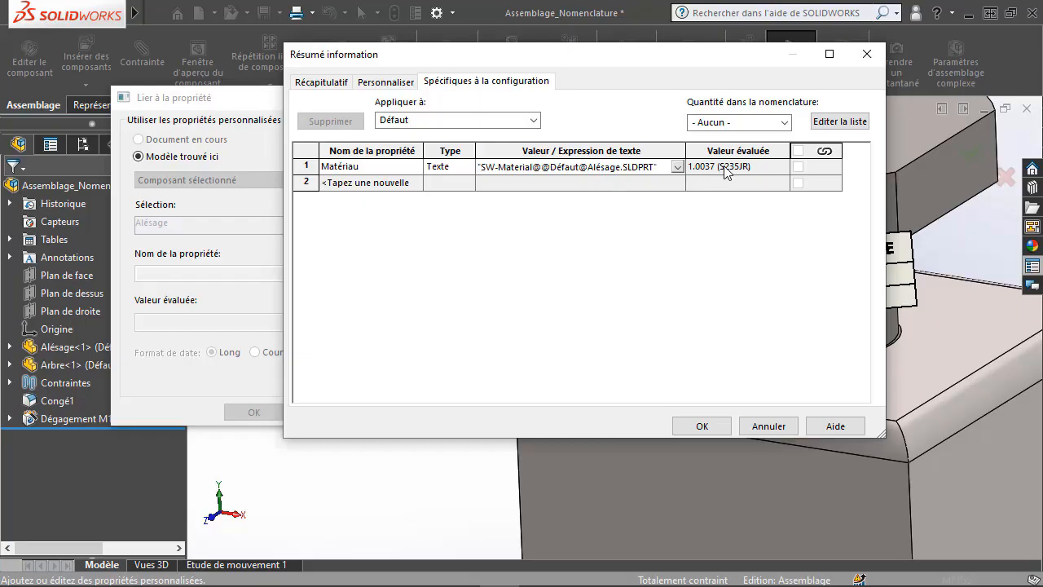
{"action": "left_click", "coordinate": [702, 425]}
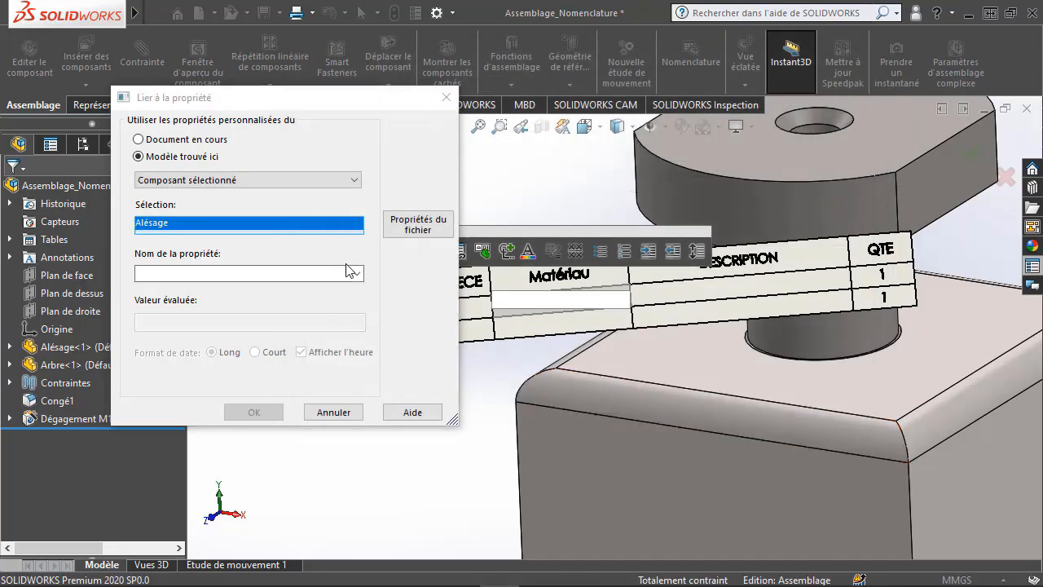
- Recheck the Alésage part's file properties and link the Alésage row's cell to its Matériau property
{"action": "left_click", "coordinate": [419, 226]}
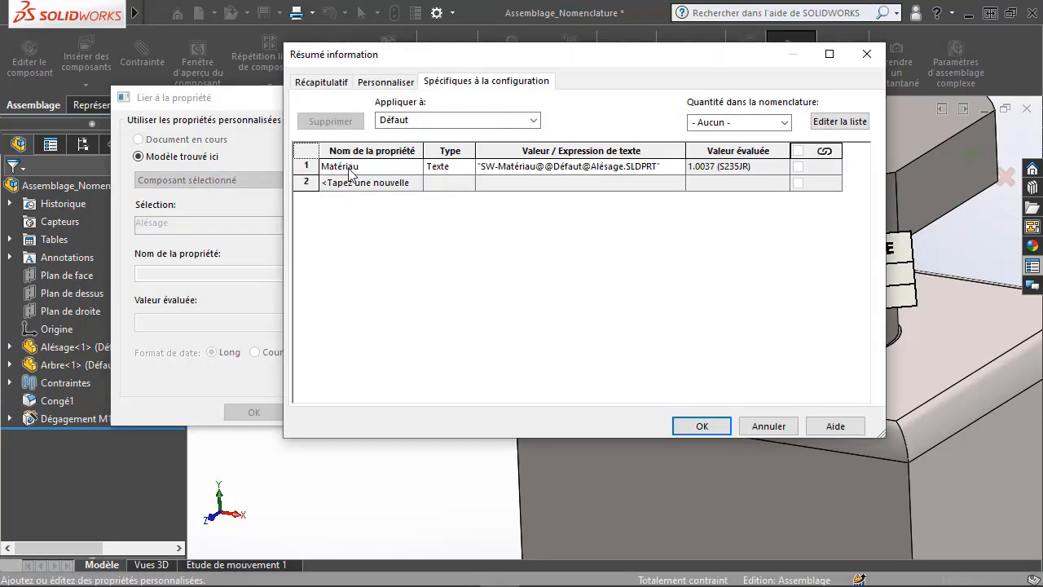
{"action": "left_click", "coordinate": [701, 425]}
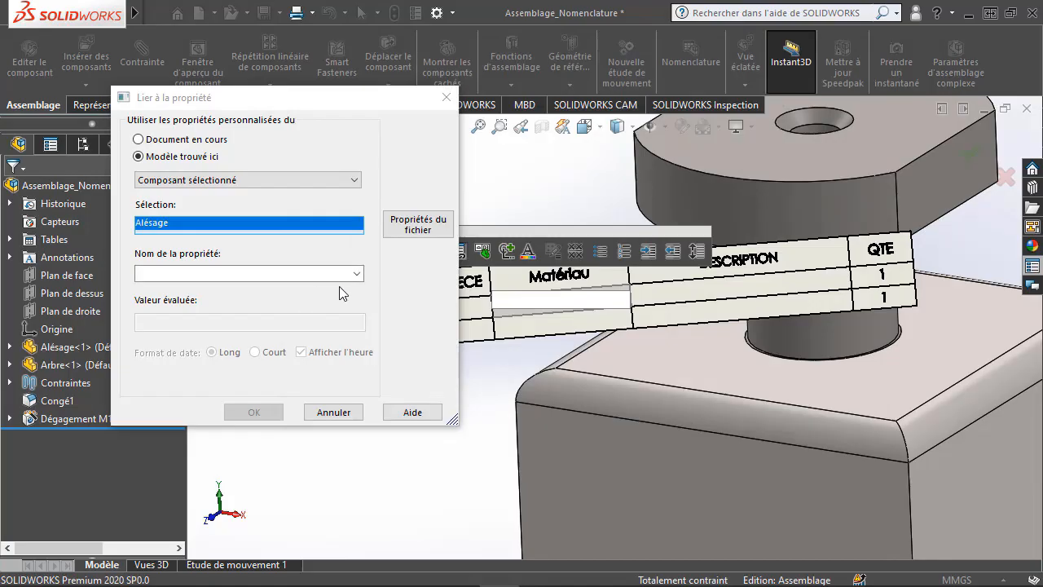
{"action": "left_click", "coordinate": [357, 274]}
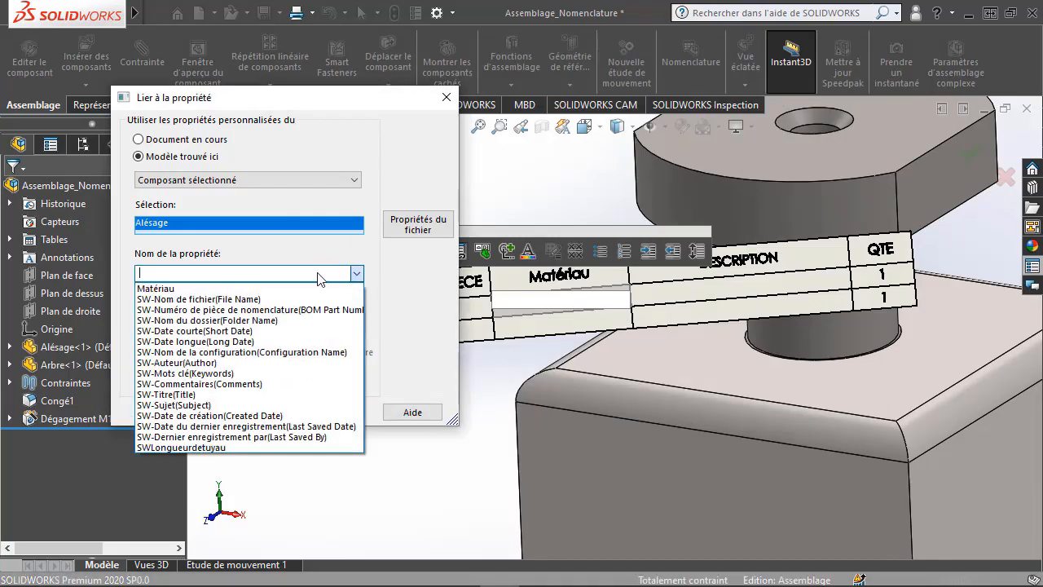
{"action": "left_click", "coordinate": [218, 289]}
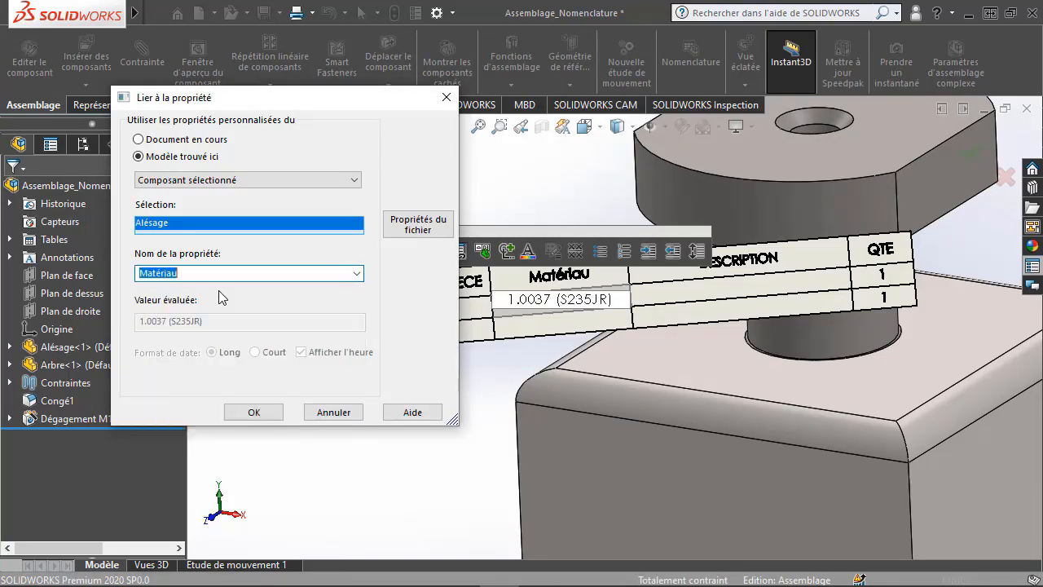
{"action": "left_click", "coordinate": [253, 412]}
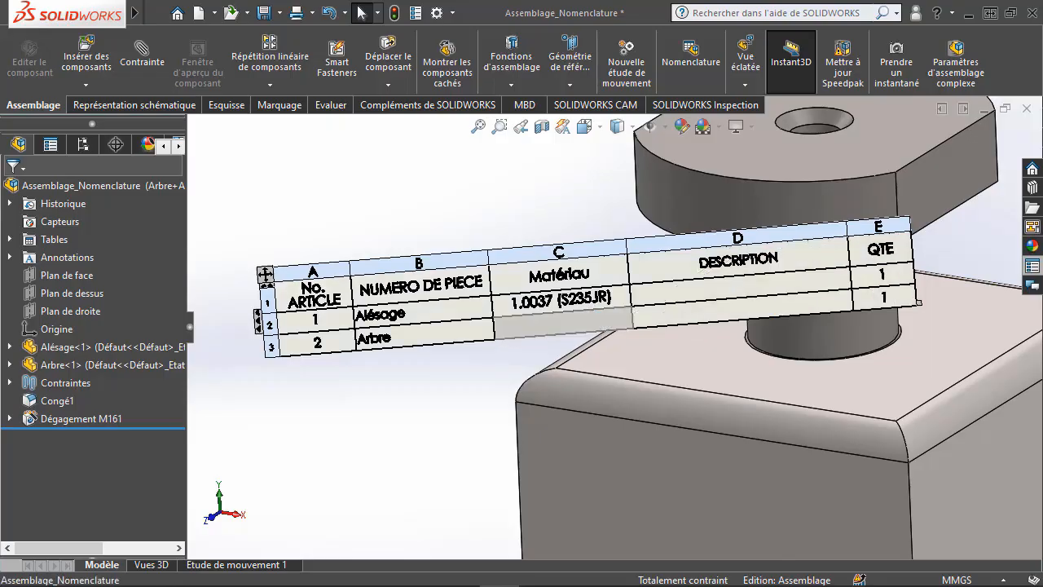
- Open a property link for the Arbre row's Matériau cell, using the model found here, with the Arbre as selected component
{"action": "left_click", "coordinate": [569, 324]}
{"action": "double_click", "coordinate": [562, 325]}
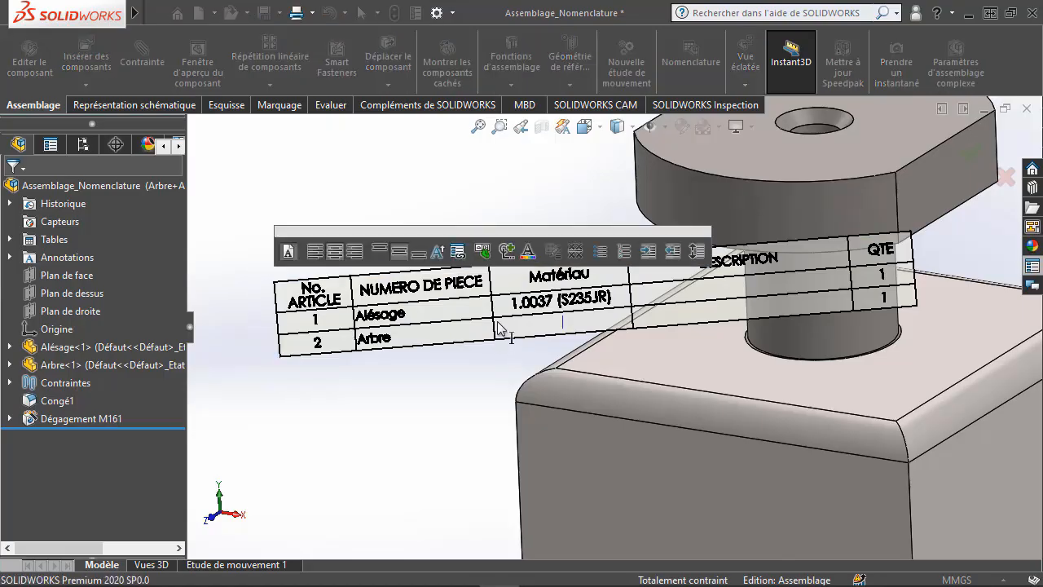
{"action": "left_click", "coordinate": [458, 254]}
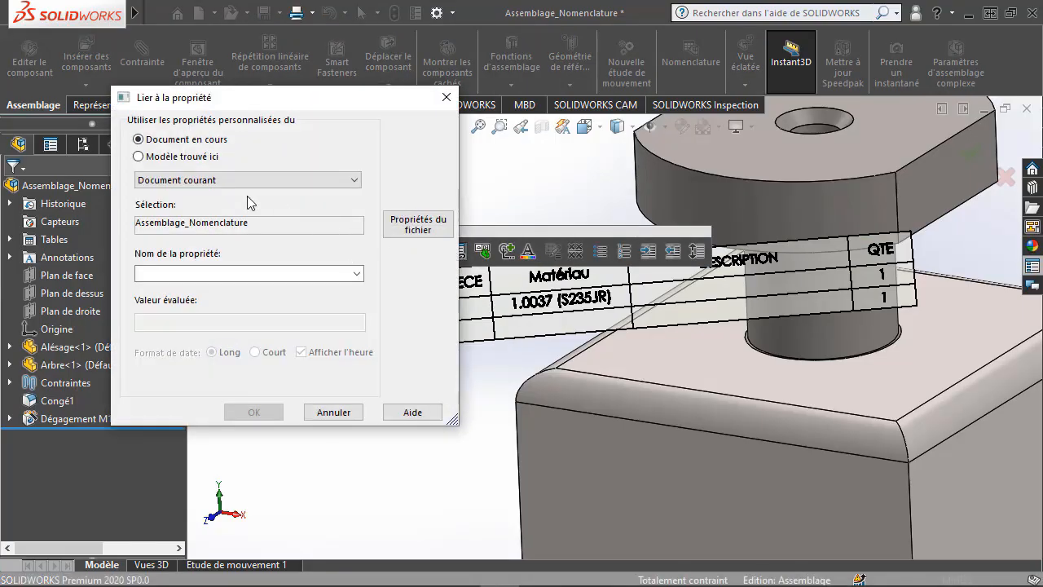
{"action": "left_click", "coordinate": [176, 156]}
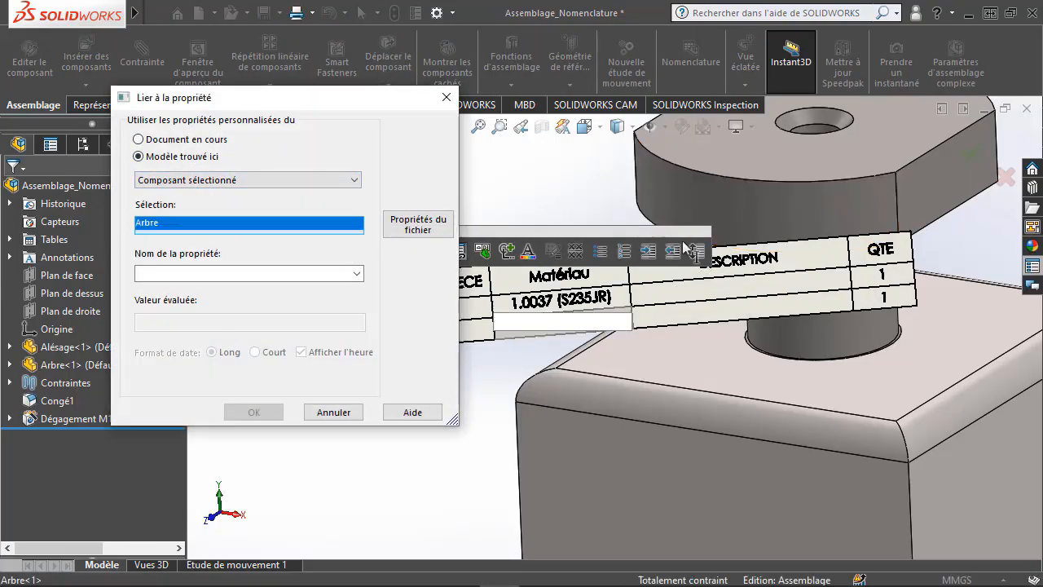
- Add a configuration-specific text property named Matériau to the Arbre part, with the part's Matériau as its value expression
{"action": "left_click", "coordinate": [418, 225]}
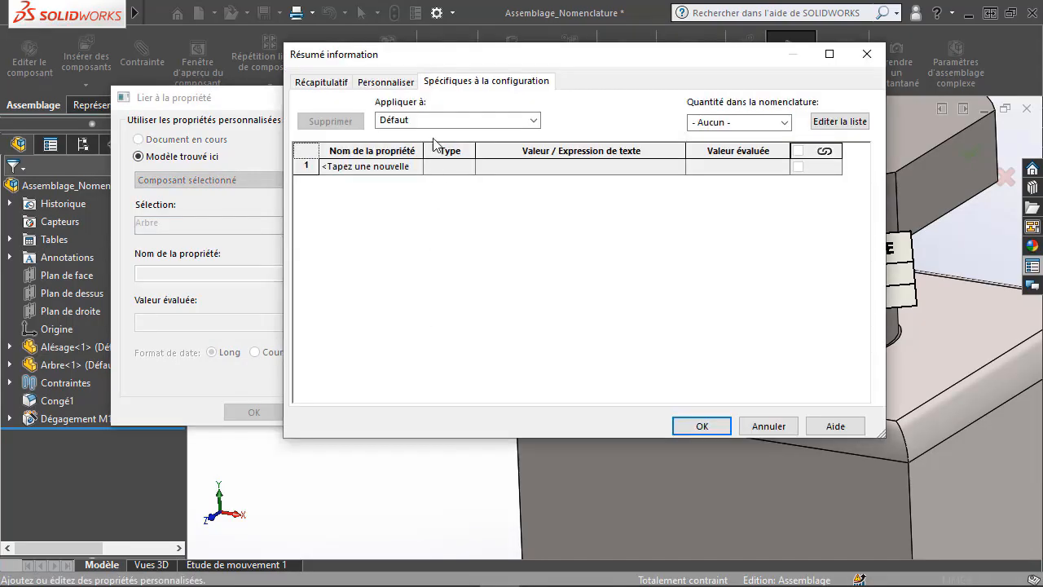
{"action": "left_click", "coordinate": [405, 167]}
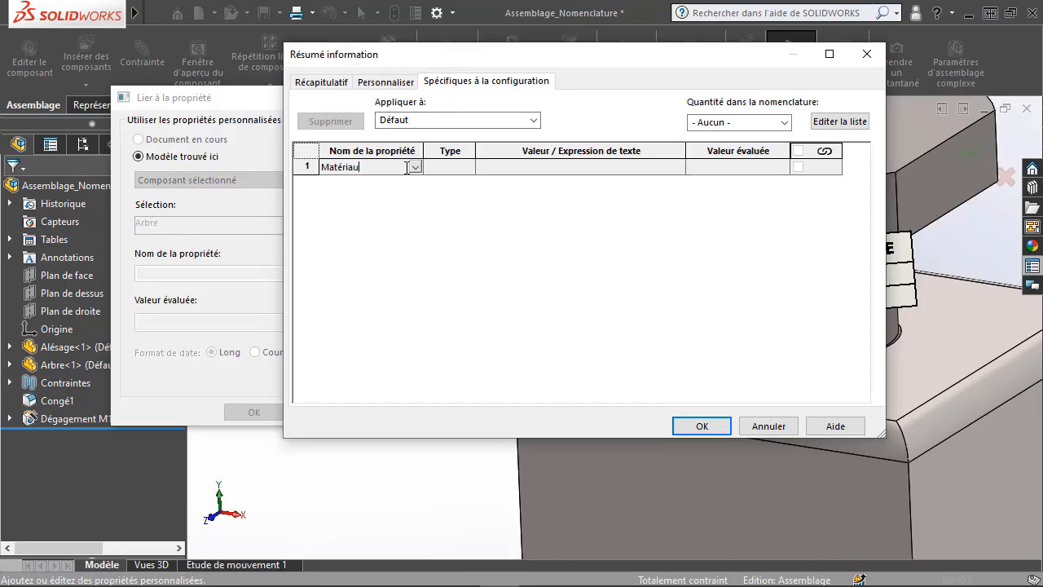
{"action": "left_click", "coordinate": [443, 167]}
{"action": "left_click", "coordinate": [451, 168]}
{"action": "left_click", "coordinate": [451, 181]}
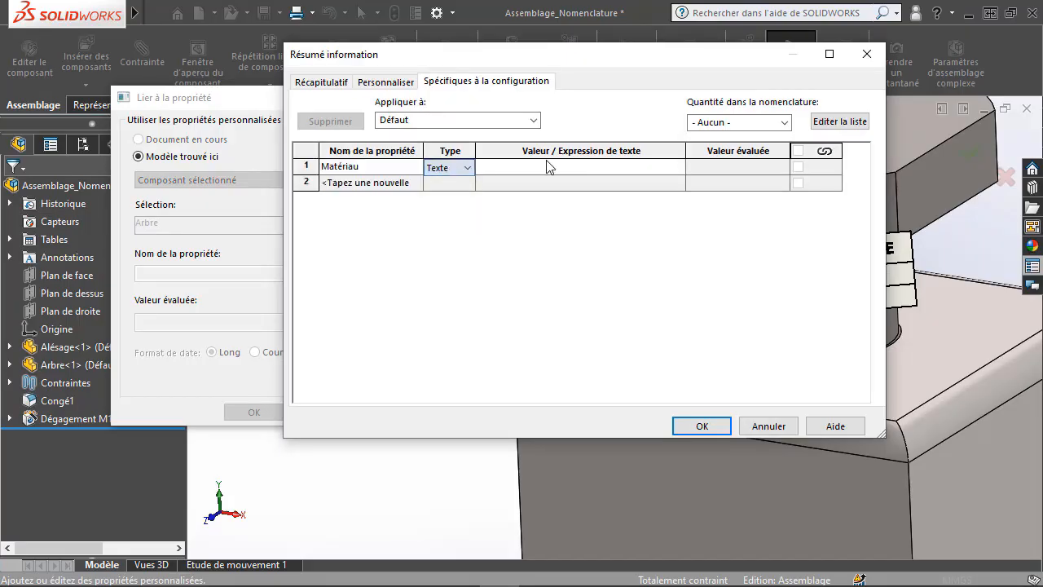
{"action": "left_click", "coordinate": [579, 166]}
{"action": "left_click", "coordinate": [677, 166]}
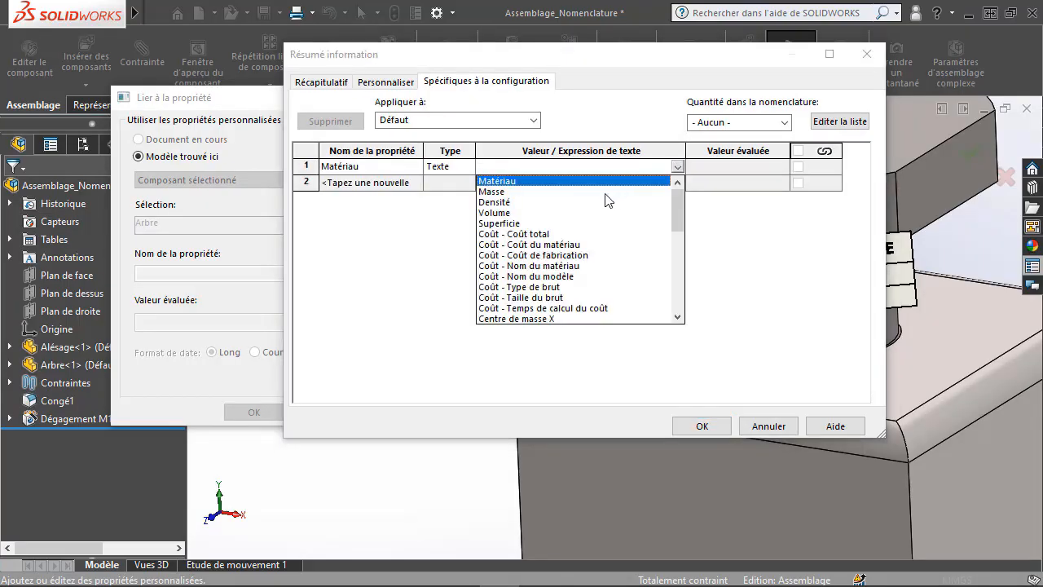
{"action": "left_click", "coordinate": [517, 184]}
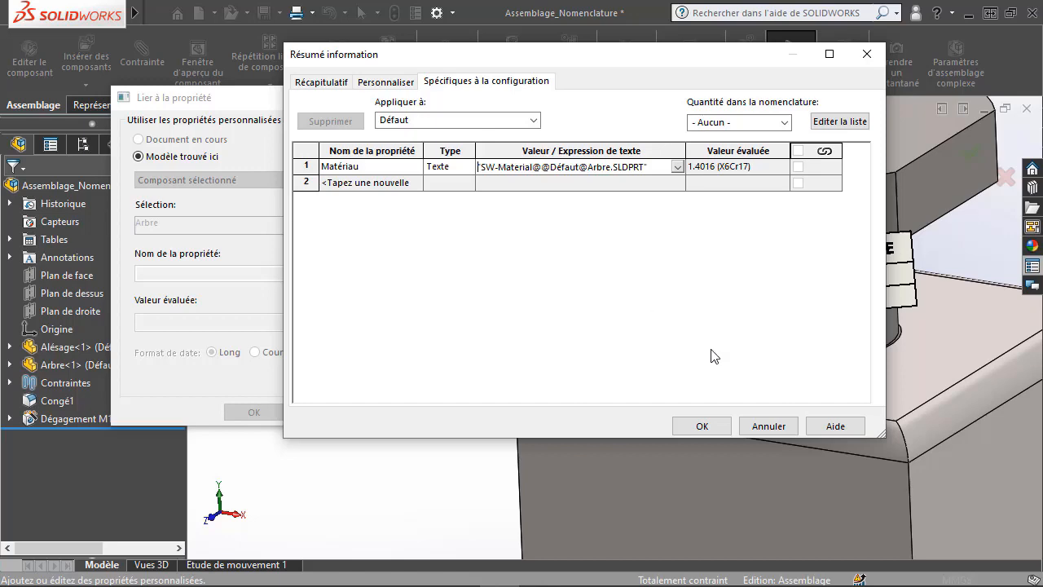
{"action": "left_click", "coordinate": [693, 427]}
- Recheck the Arbre part's configuration-specific properties and link the Arbre row's material cell to its Matériau property
{"action": "left_click", "coordinate": [356, 273]}
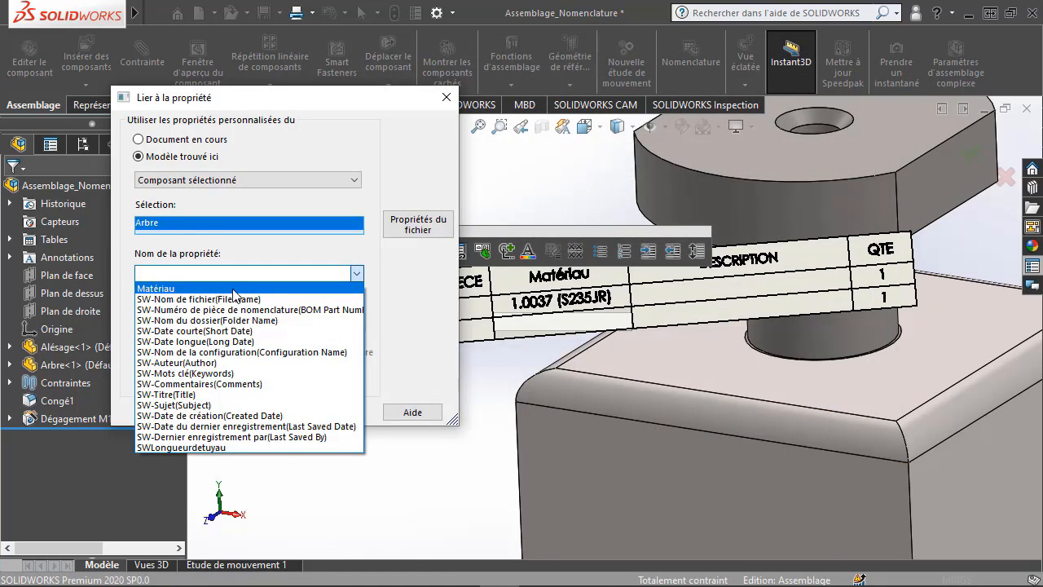
{"action": "left_click", "coordinate": [417, 231]}
{"action": "left_click", "coordinate": [417, 230]}
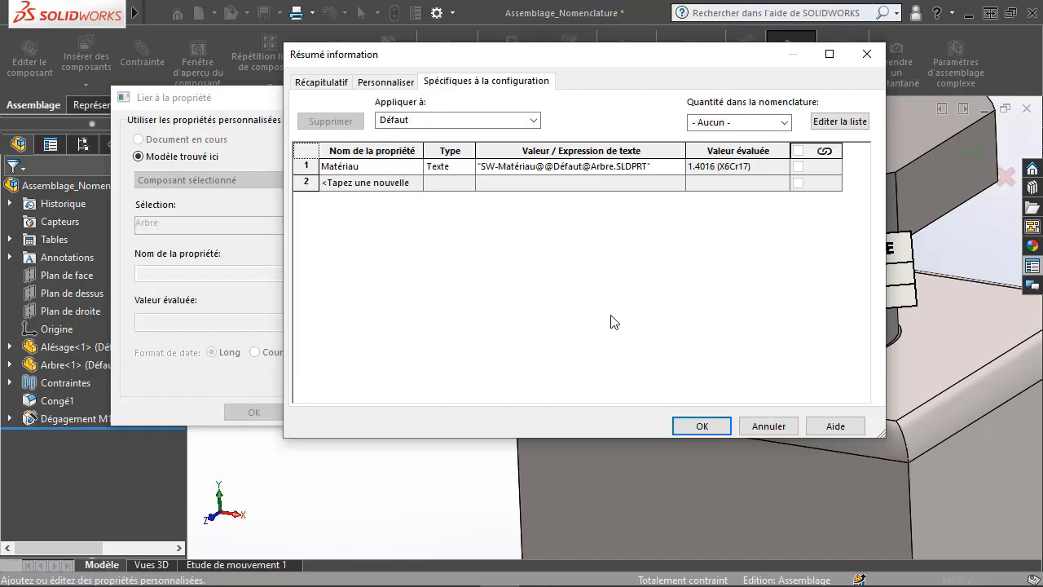
{"action": "left_click", "coordinate": [691, 423]}
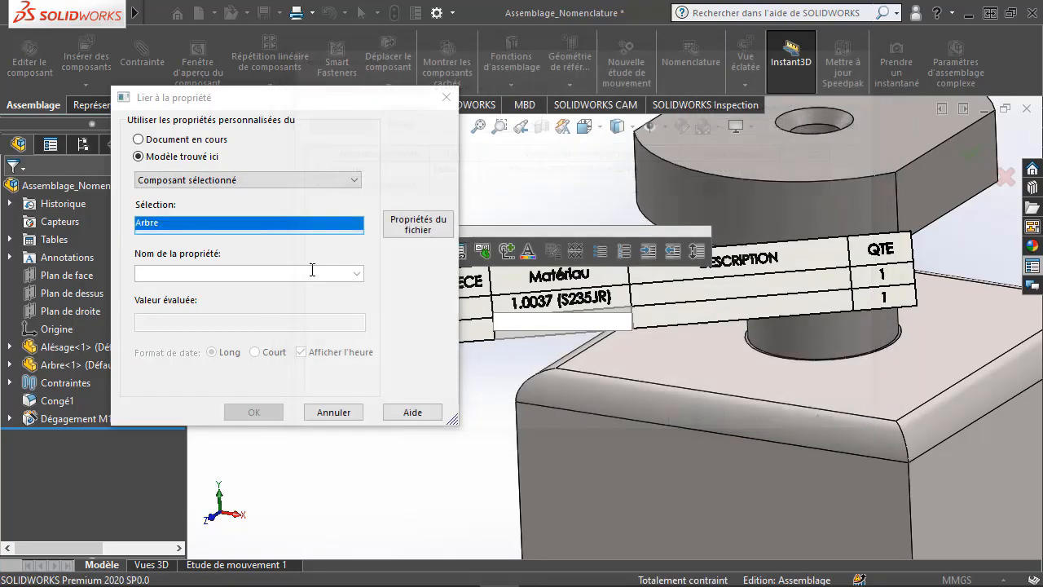
{"action": "left_click", "coordinate": [361, 272]}
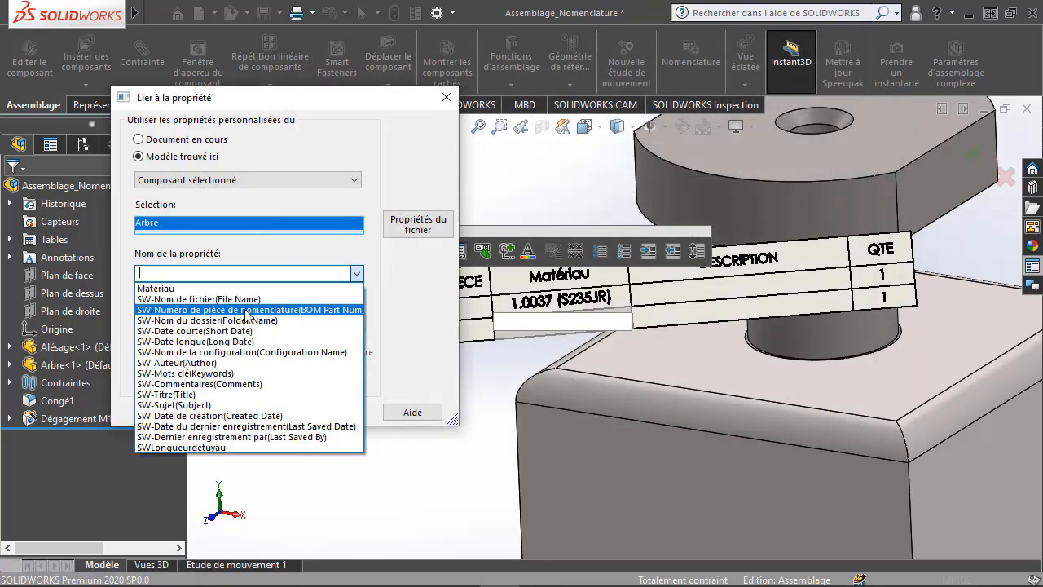
{"action": "left_click", "coordinate": [206, 288]}
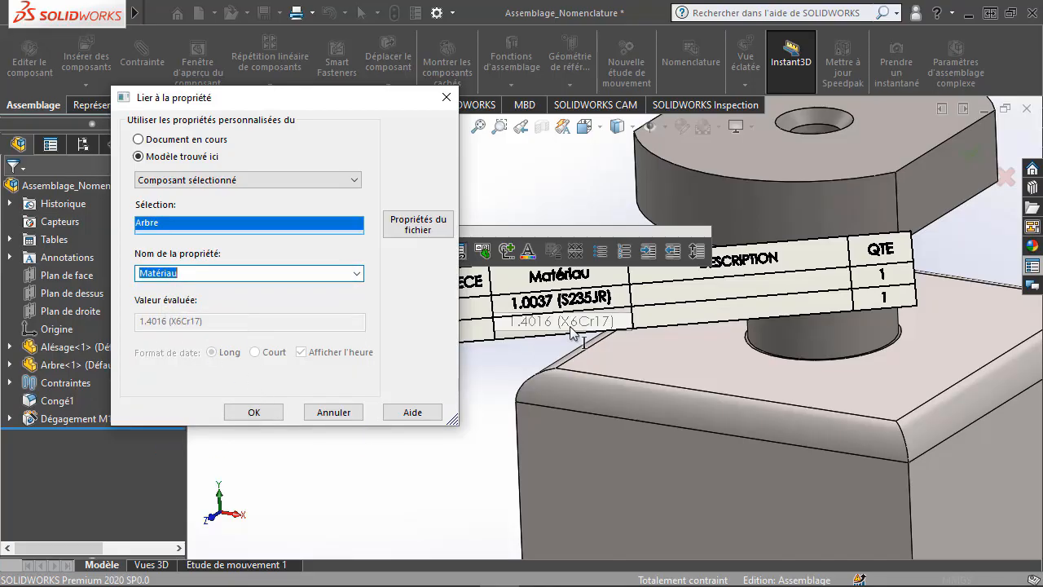
{"action": "left_click", "coordinate": [269, 413]}
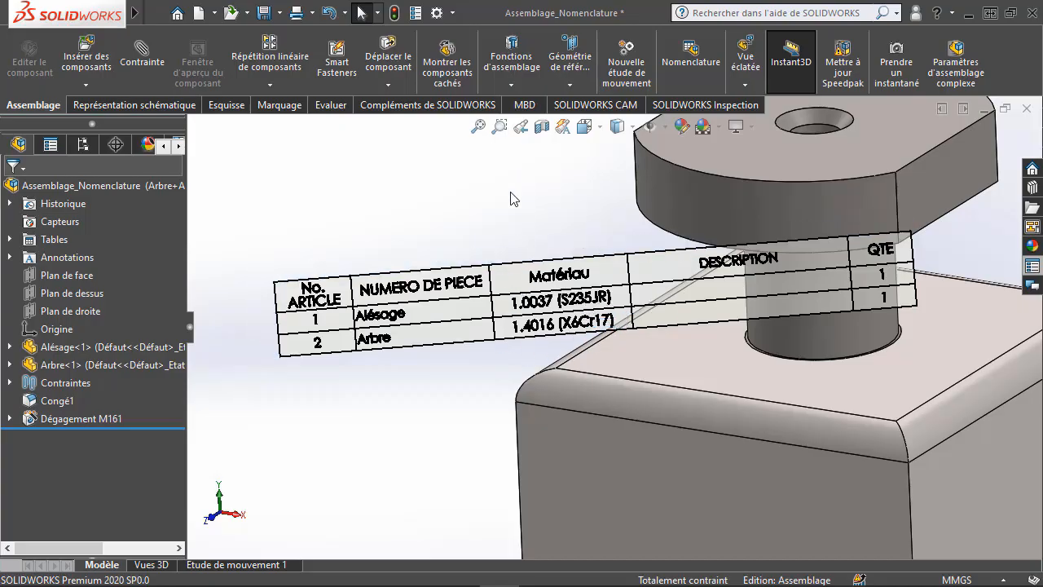
- Open the Alésage part, apply the DIN construction steel 1.0045 (S355JR) as its material, and save and close the part
{"action": "left_click", "coordinate": [85, 351]}
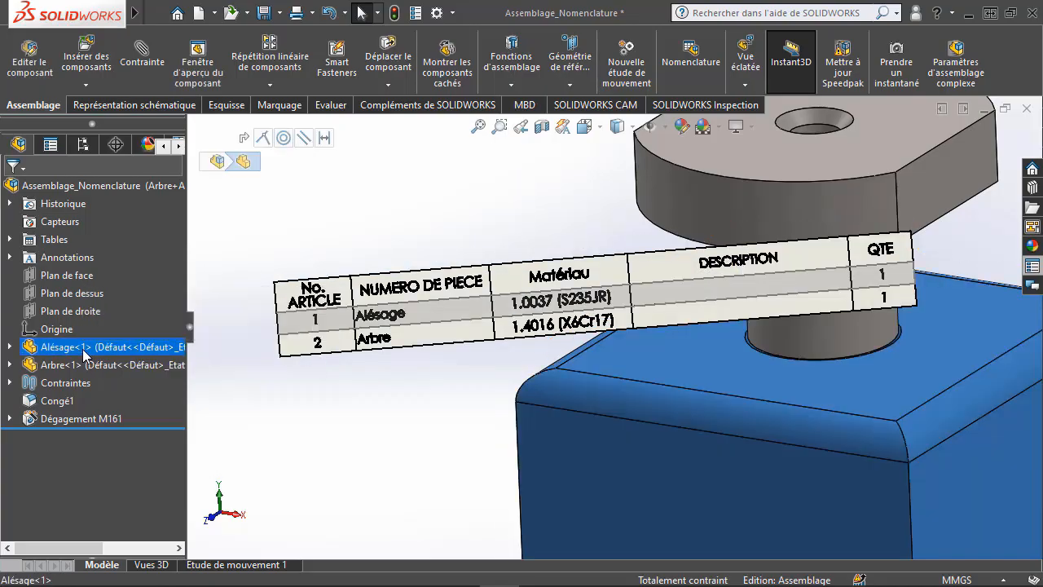
{"action": "right_click", "coordinate": [85, 351]}
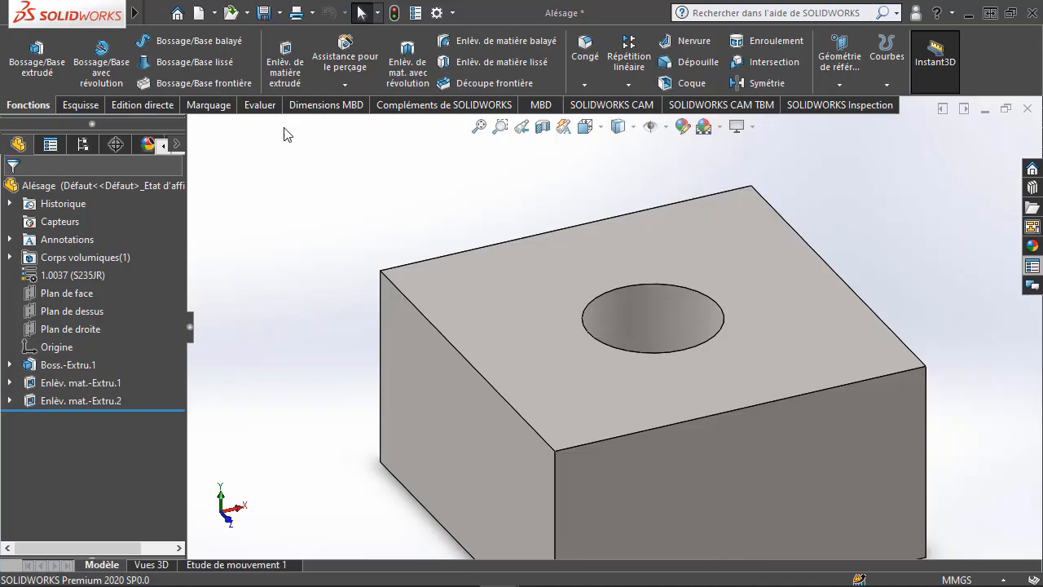
{"action": "left_click", "coordinate": [70, 277]}
{"action": "right_click", "coordinate": [69, 277]}
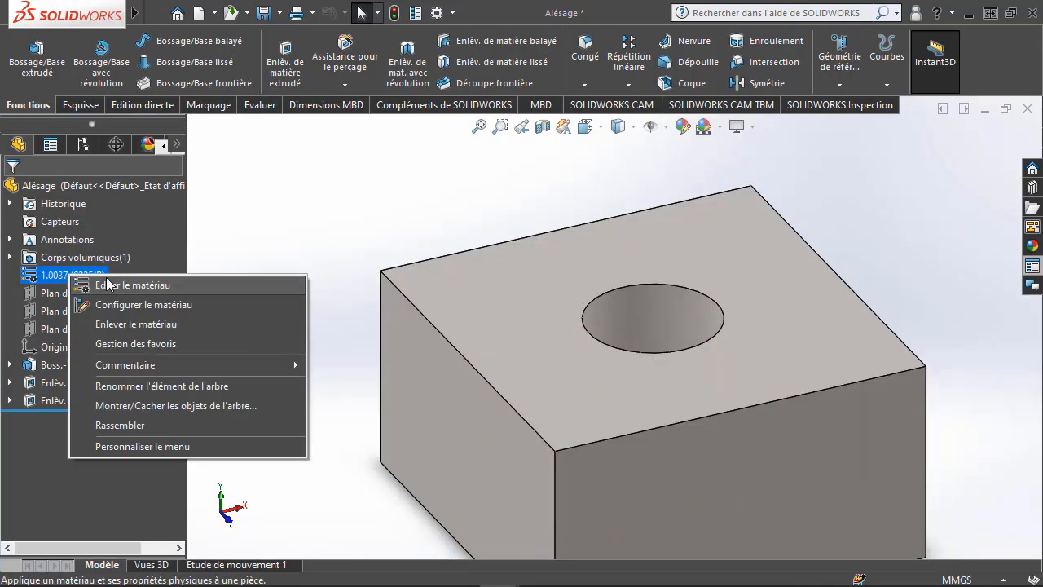
{"action": "left_click", "coordinate": [111, 281]}
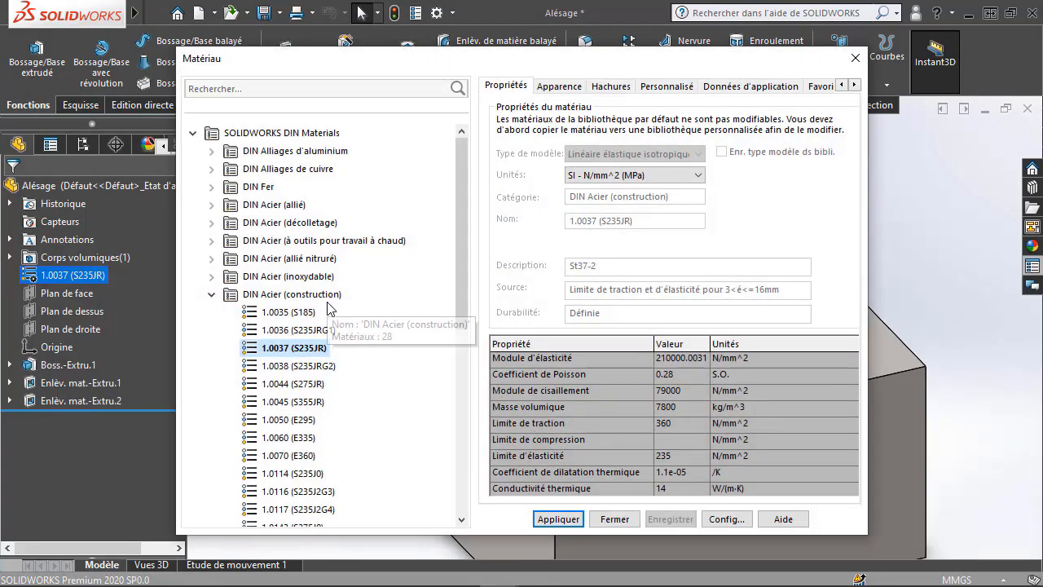
{"action": "left_click", "coordinate": [294, 402]}
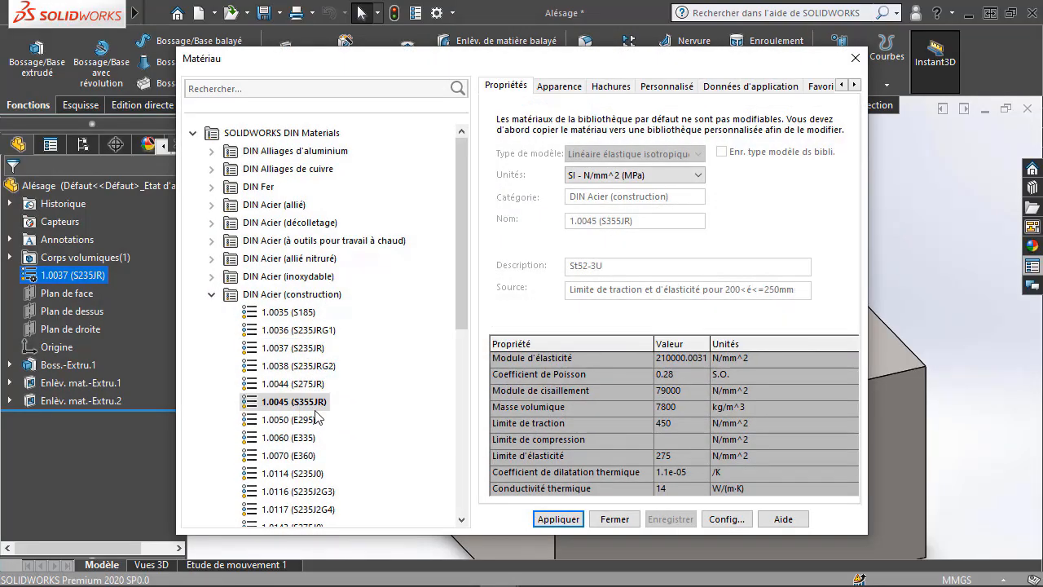
{"action": "left_click", "coordinate": [558, 519]}
{"action": "left_click", "coordinate": [613, 519]}
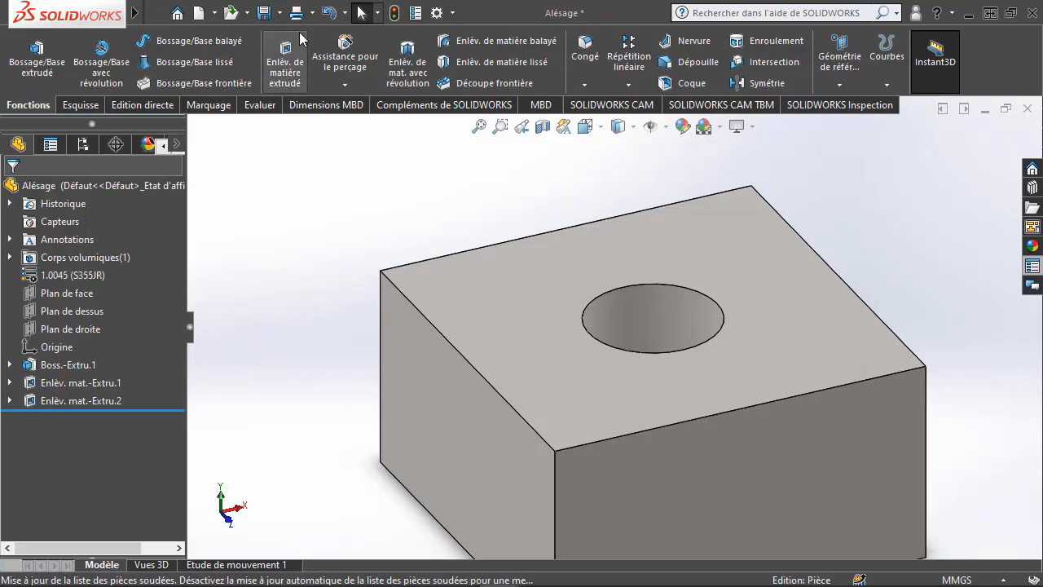
{"action": "left_click", "coordinate": [262, 12]}
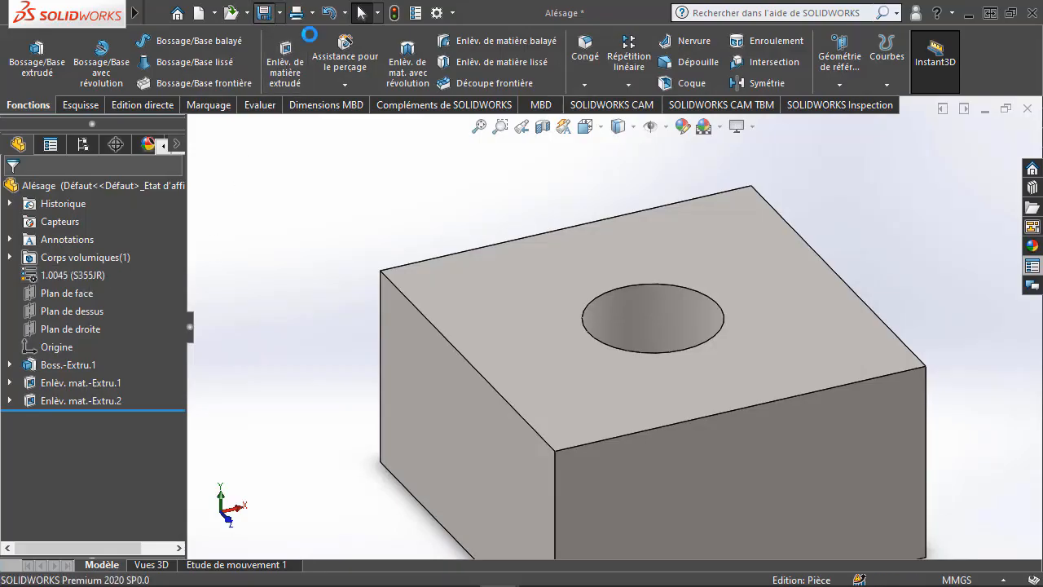
{"action": "left_click", "coordinate": [1027, 110]}
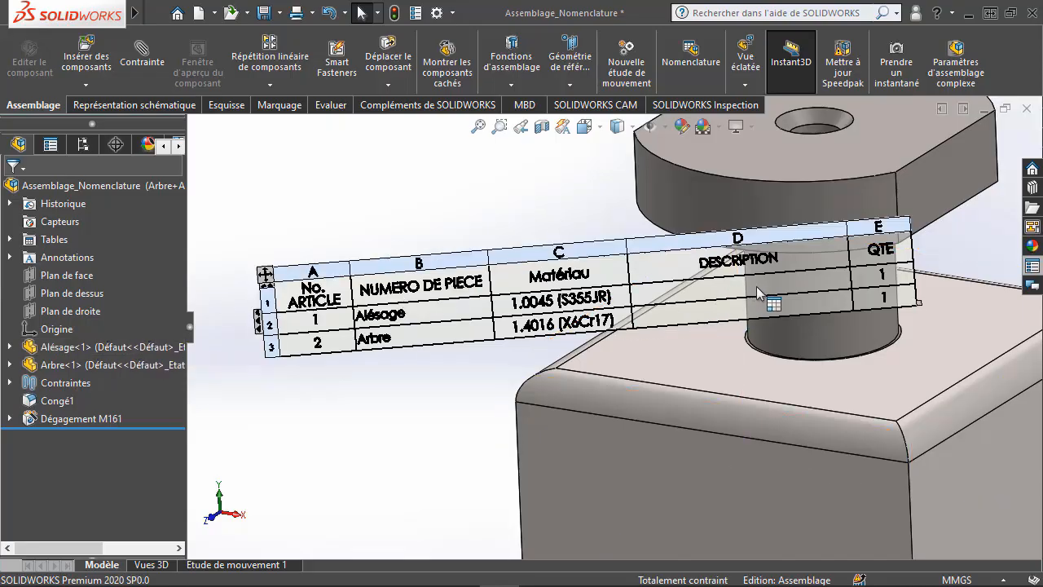
- Reopen the Alésage part and examine its summary, custom and configuration-specific file properties, leaving them unedited before closing the part
{"action": "left_click", "coordinate": [119, 349]}
{"action": "right_click", "coordinate": [120, 349]}
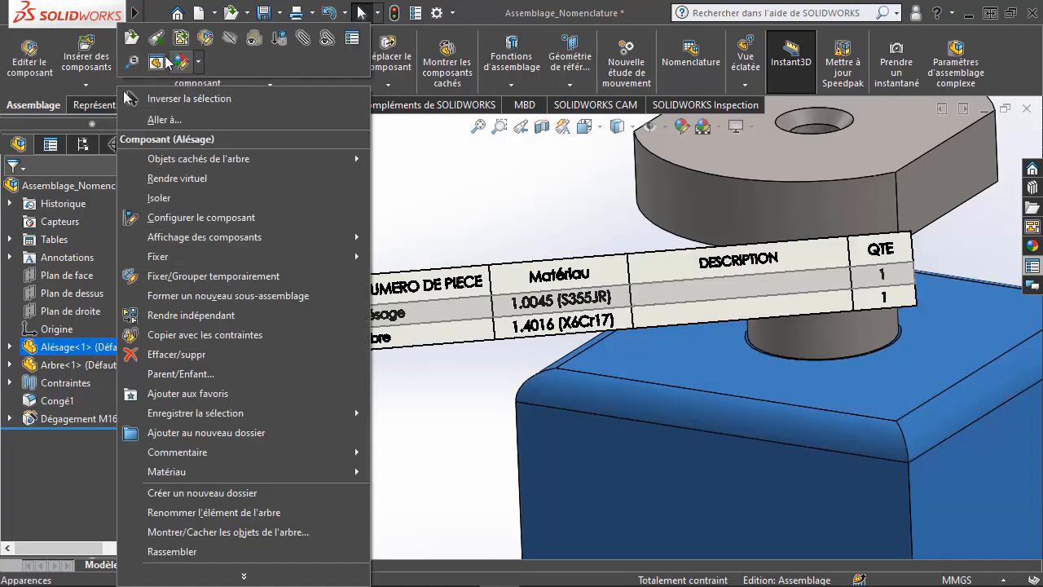
{"action": "left_click", "coordinate": [132, 42]}
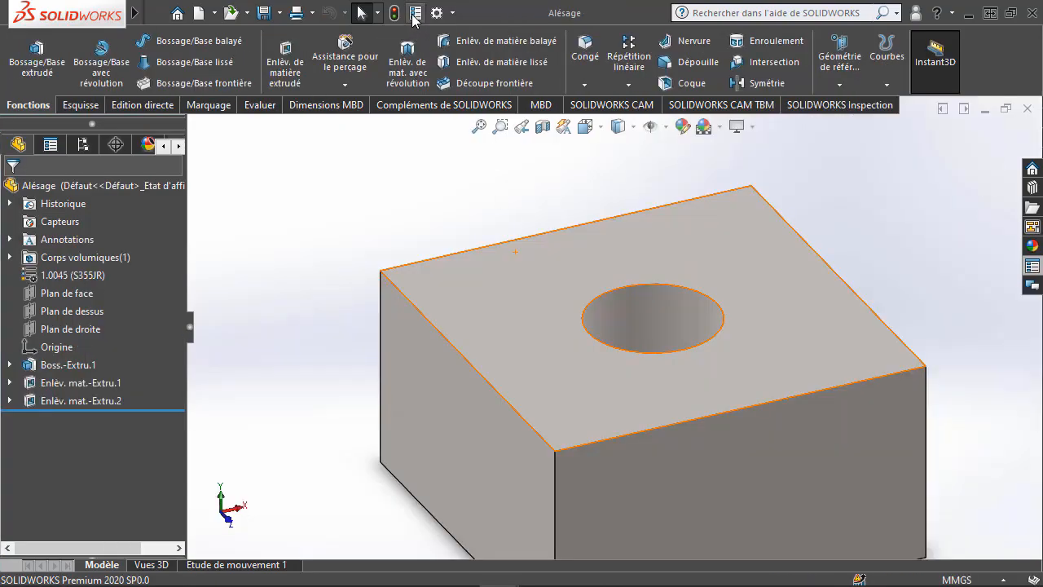
{"action": "left_click", "coordinate": [415, 13]}
{"action": "left_click", "coordinate": [337, 85]}
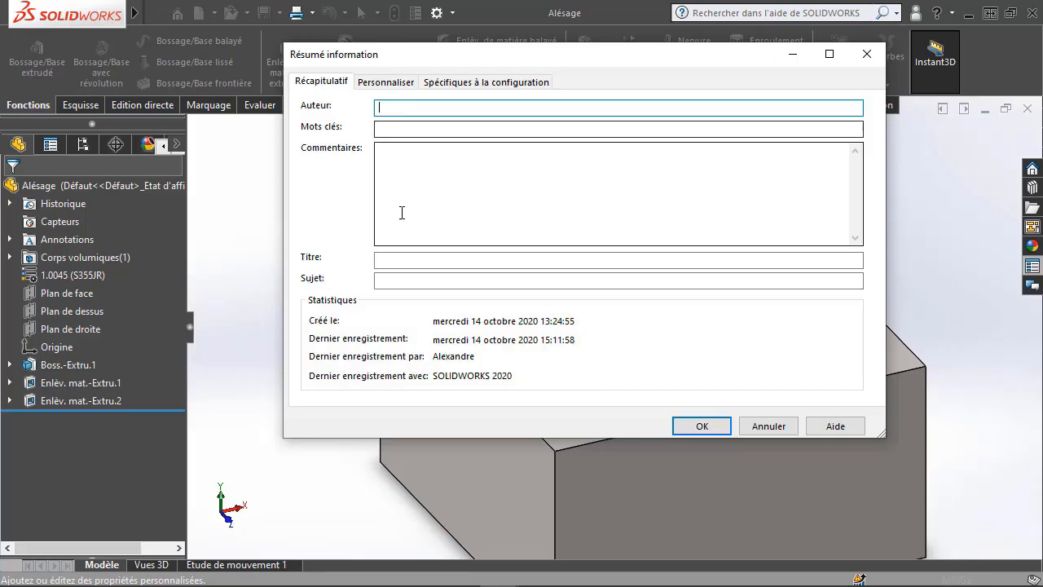
{"action": "left_click", "coordinate": [398, 81]}
{"action": "left_click", "coordinate": [479, 84]}
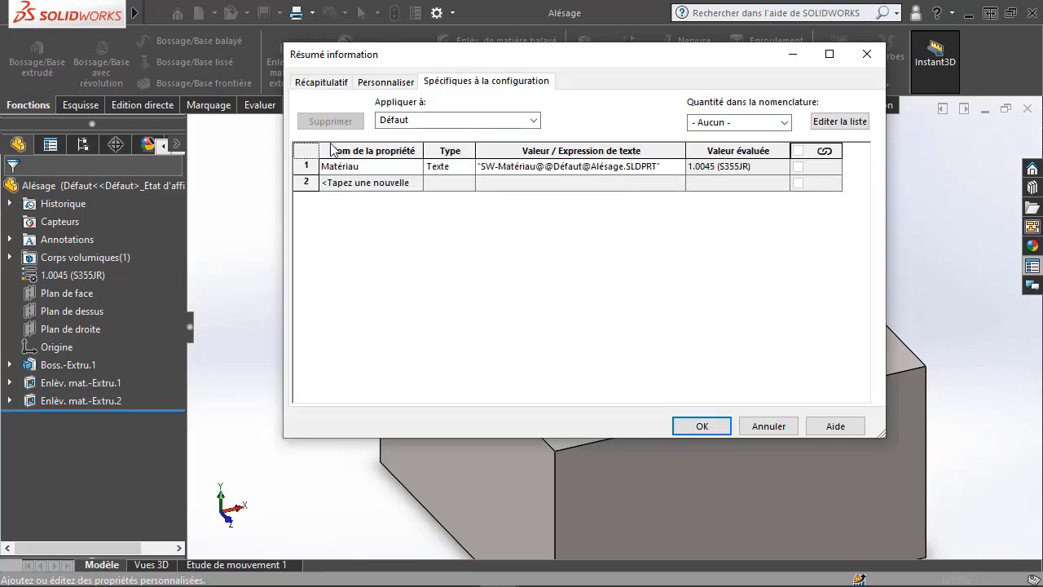
{"action": "left_click", "coordinate": [324, 85]}
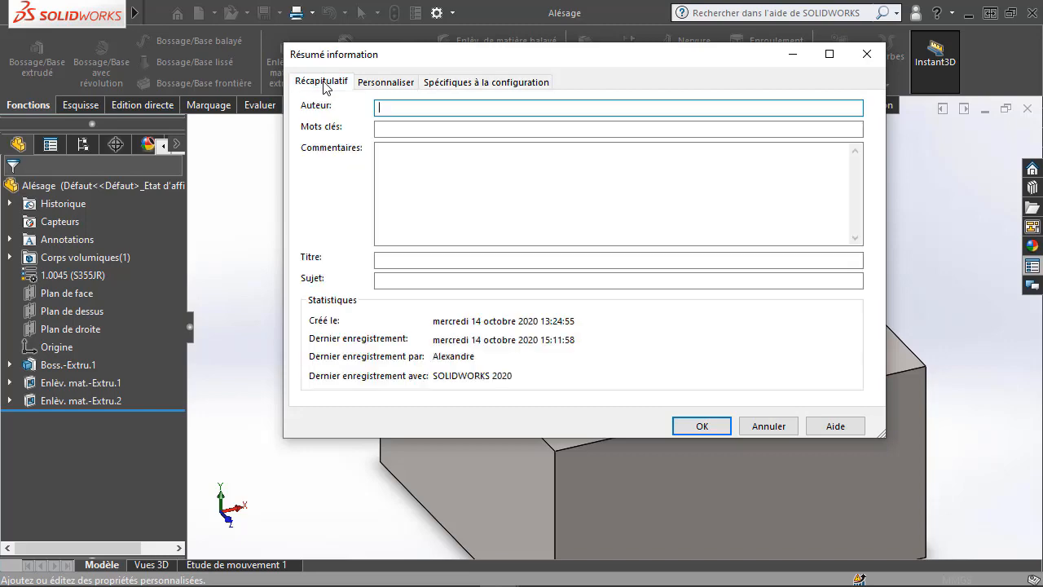
{"action": "left_click", "coordinate": [756, 430]}
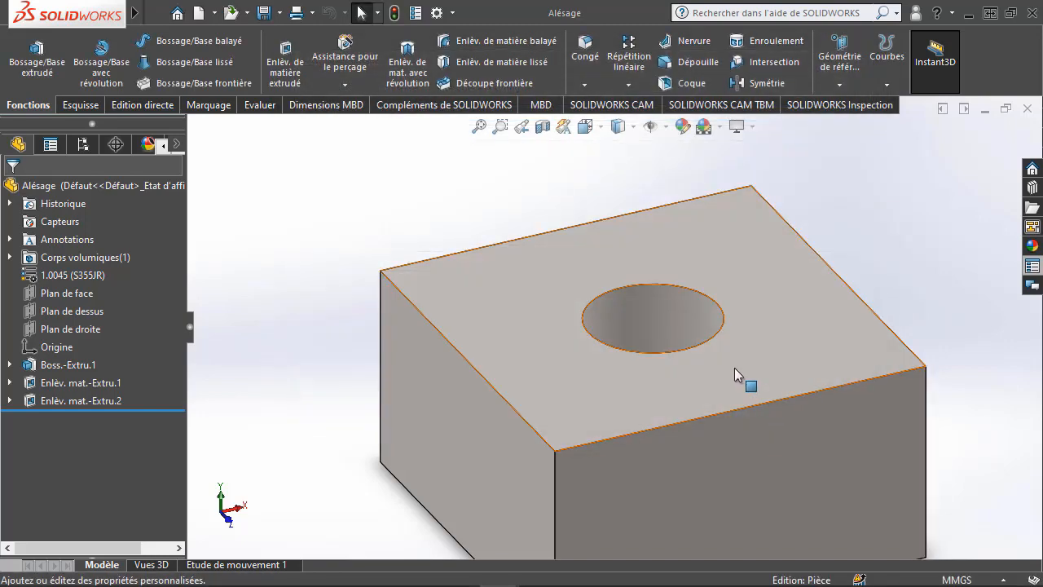
{"action": "left_click", "coordinate": [1026, 108]}
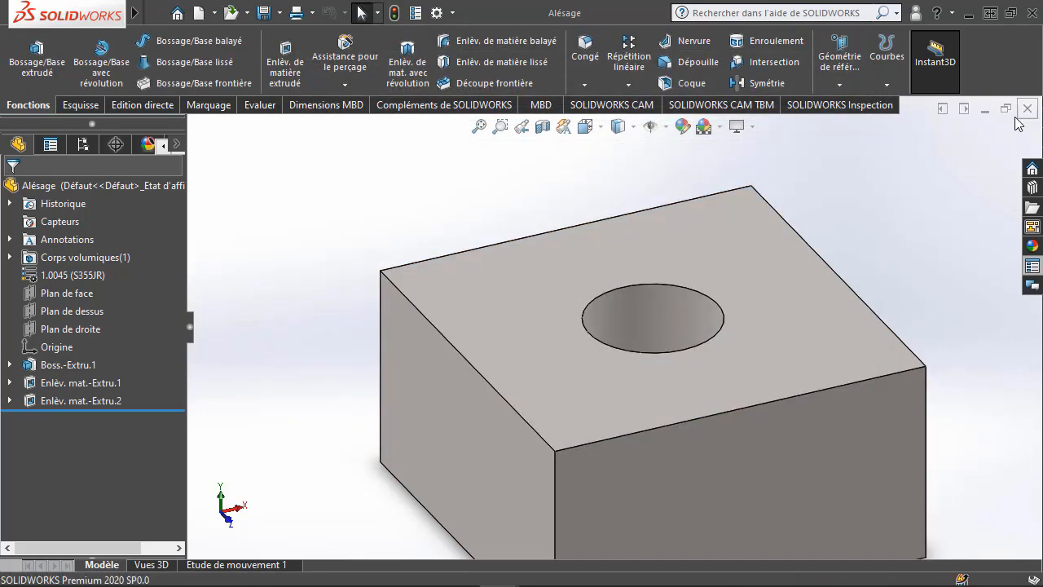